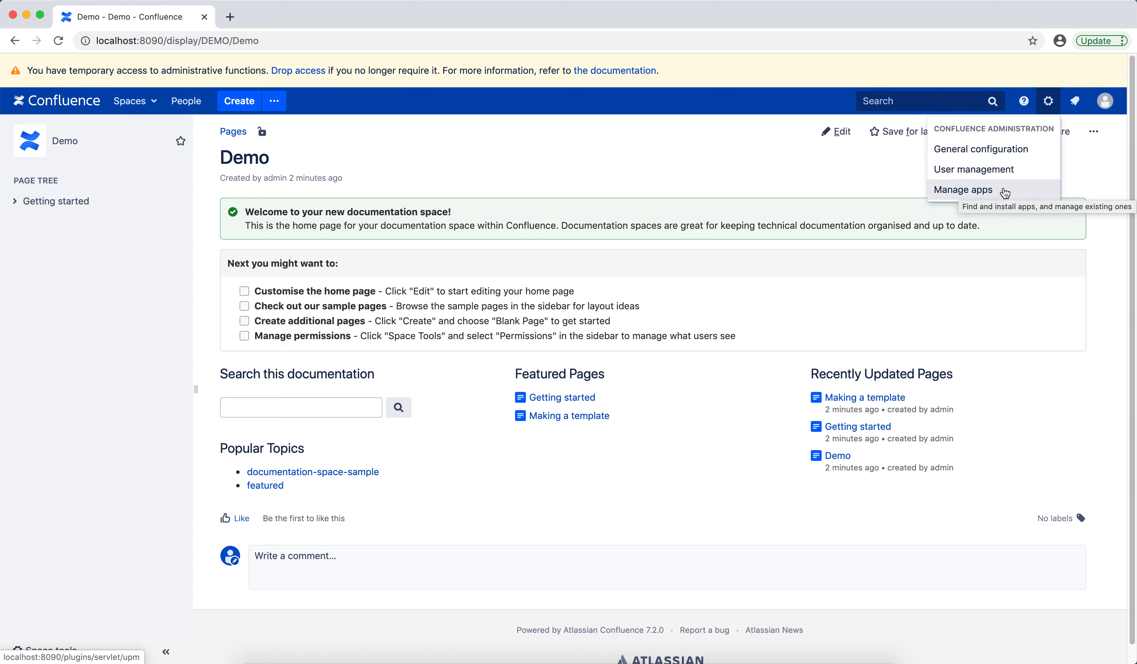
# Search the Marketplace for zenuml and install ZenUML Sequence Diagram (Free on Server), accepting the vendor's terms
pyautogui.click(1005, 194)
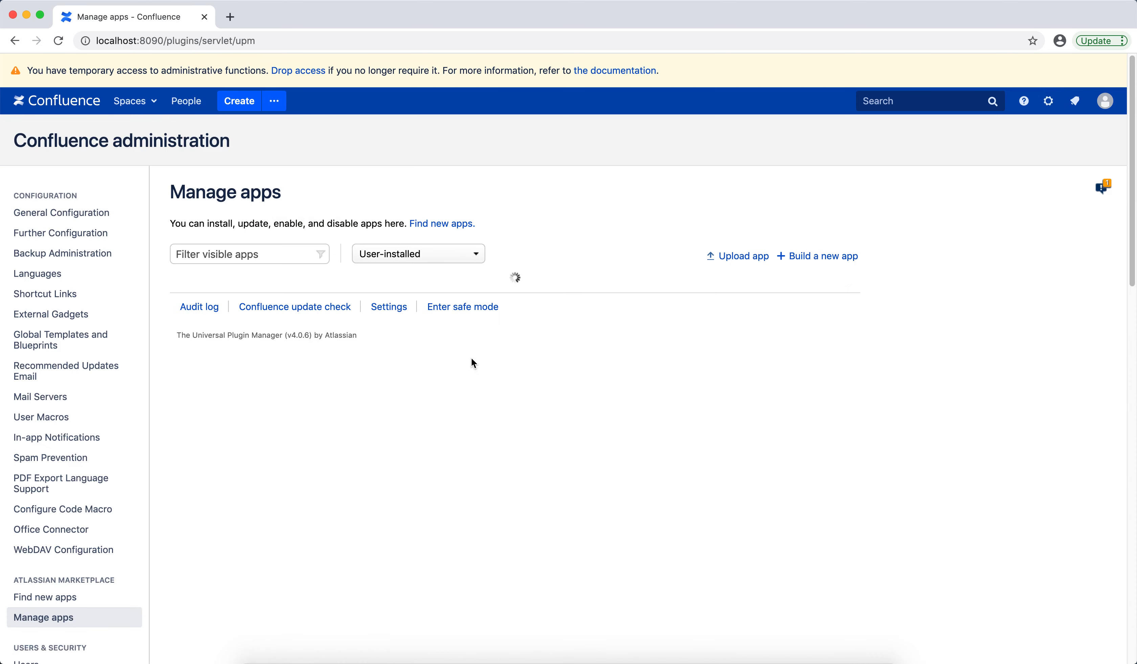
pyautogui.click(60, 603)
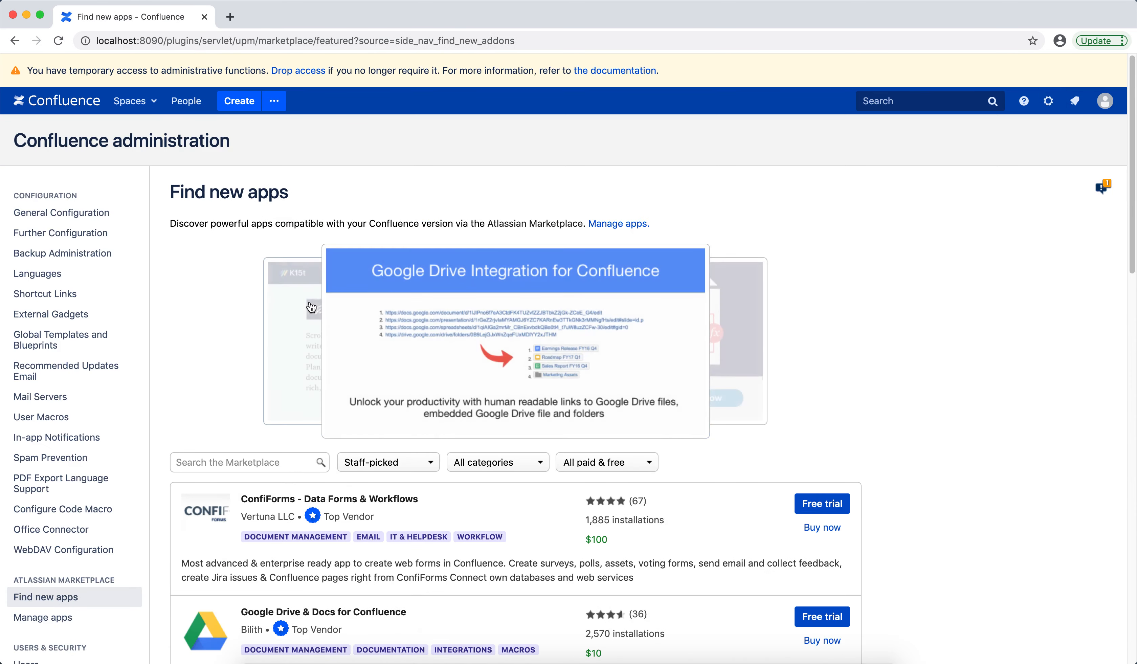
pyautogui.click(279, 461)
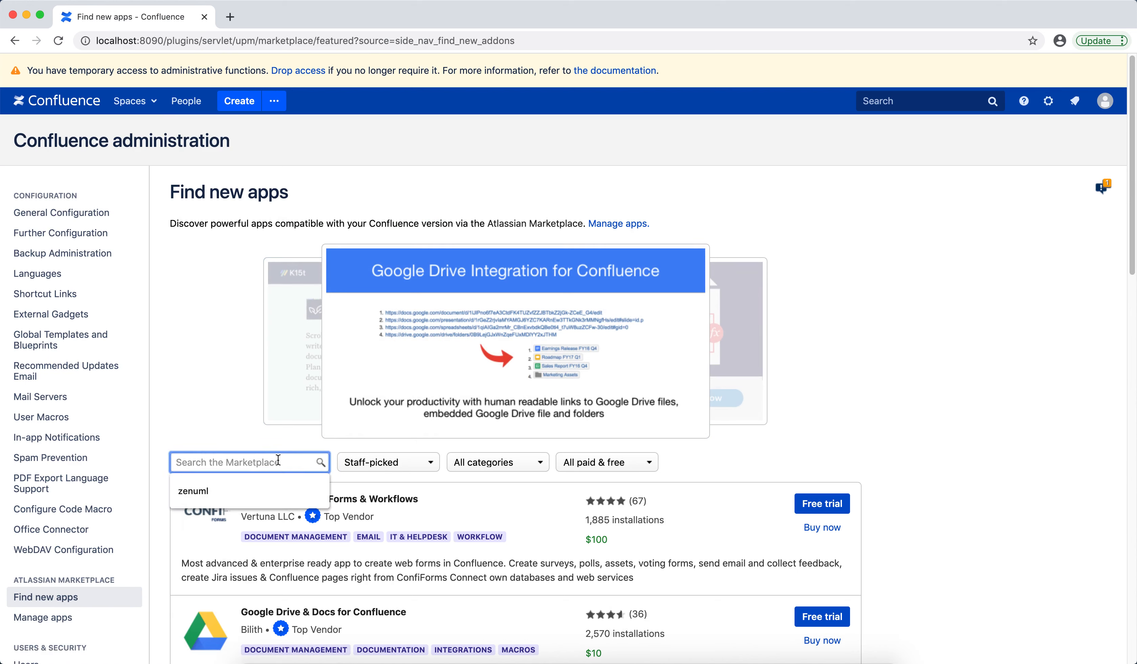
pyautogui.write('zenuml')
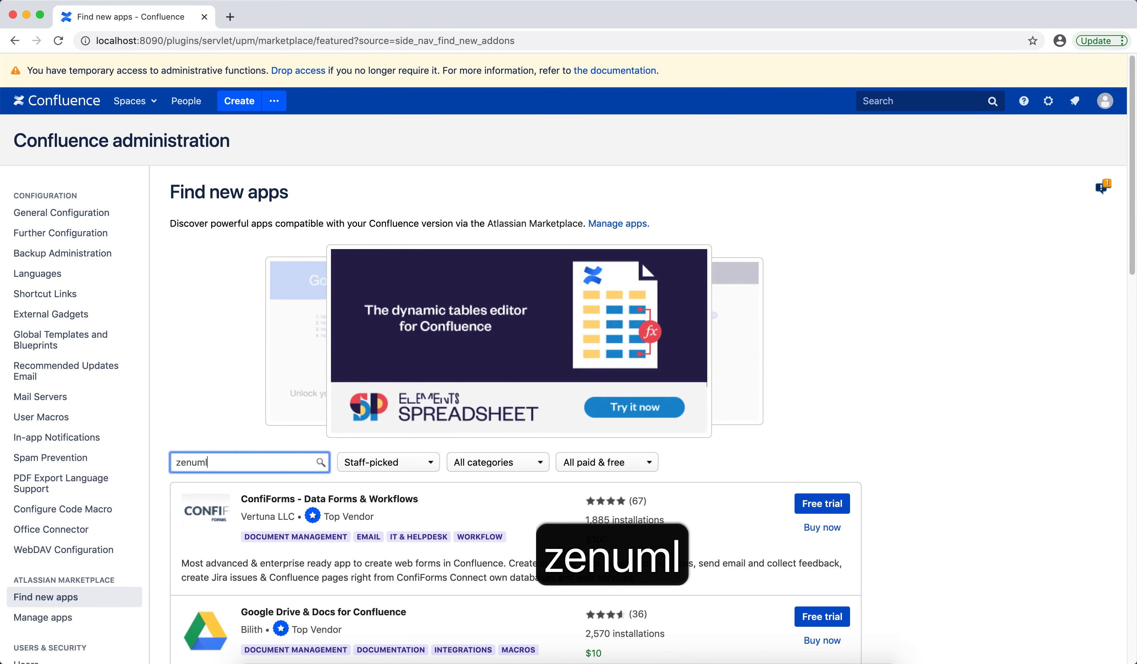
pyautogui.press('Return')
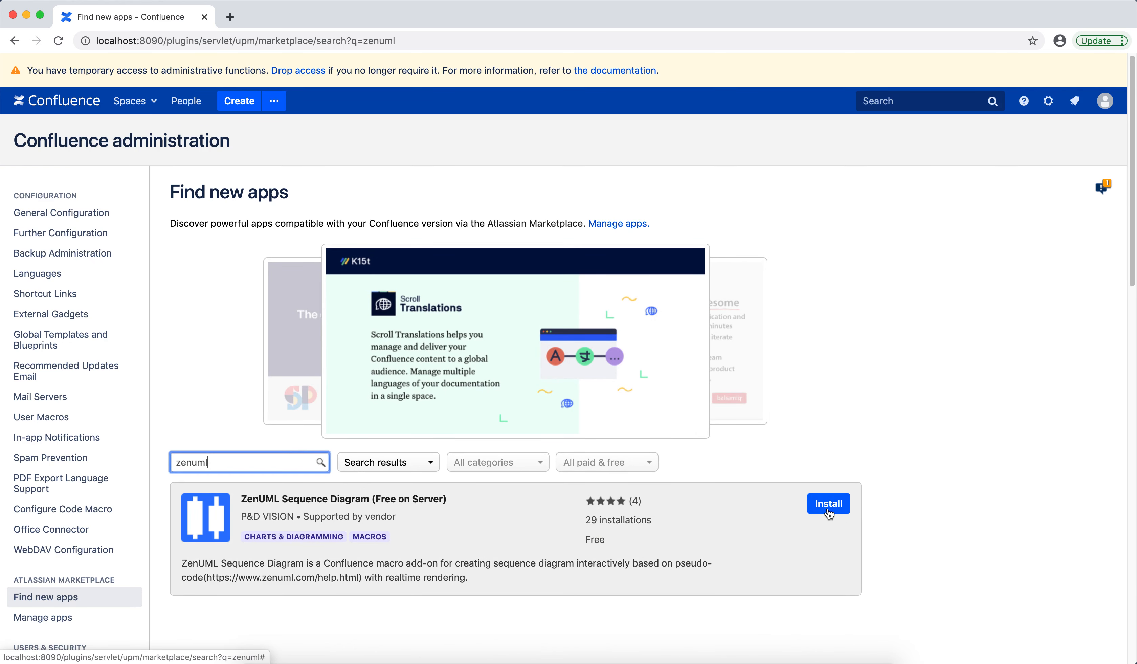
pyautogui.click(829, 504)
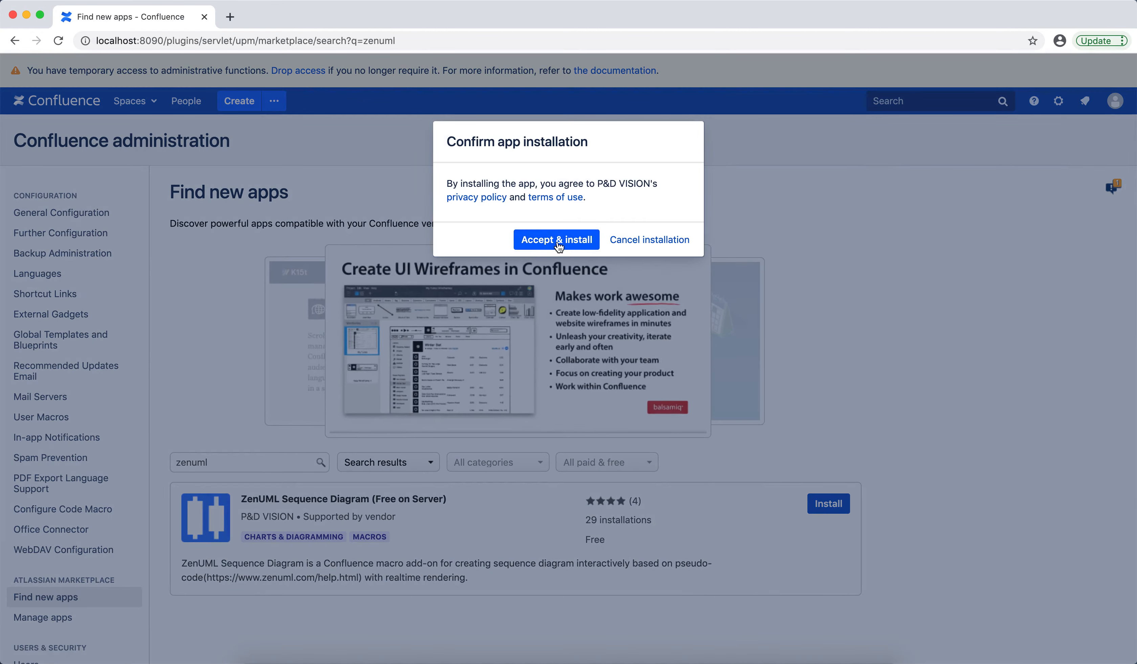
pyautogui.click(557, 241)
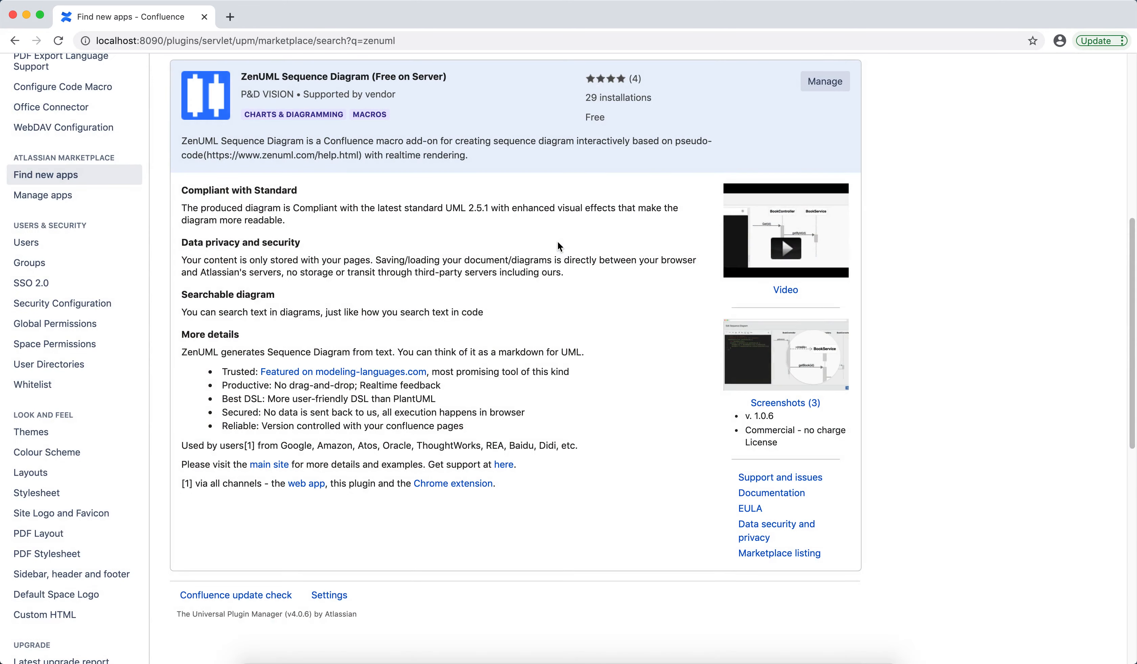
# Create a new page in the Demo space and title it Demo
pyautogui.scroll(7, 558, 242)
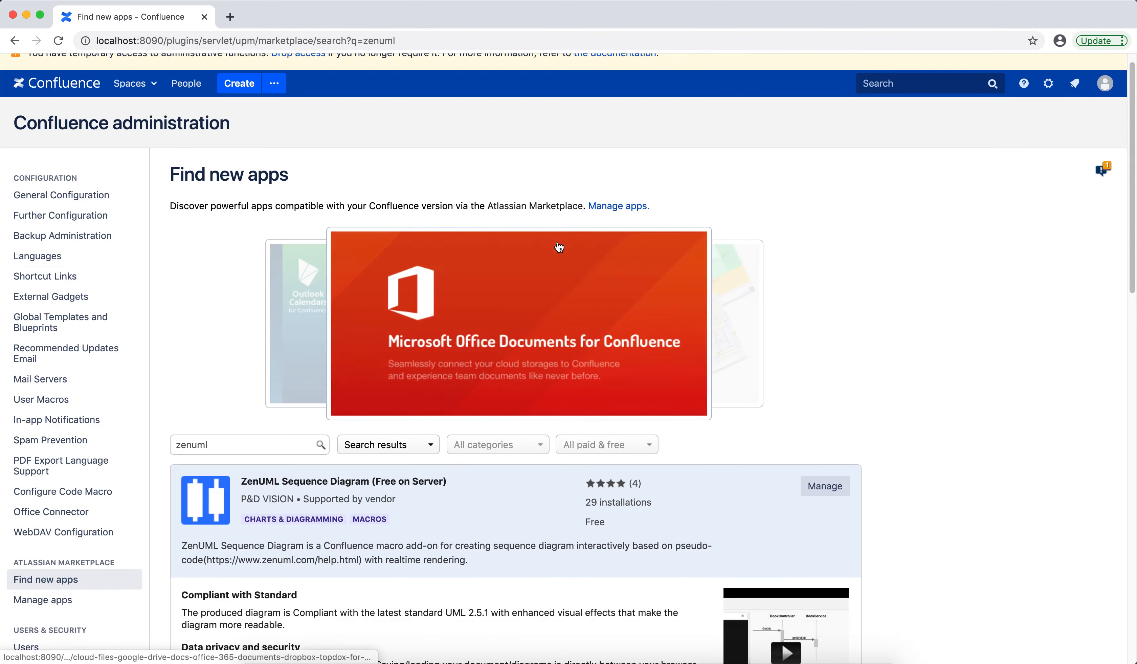
pyautogui.scroll(1, 559, 247)
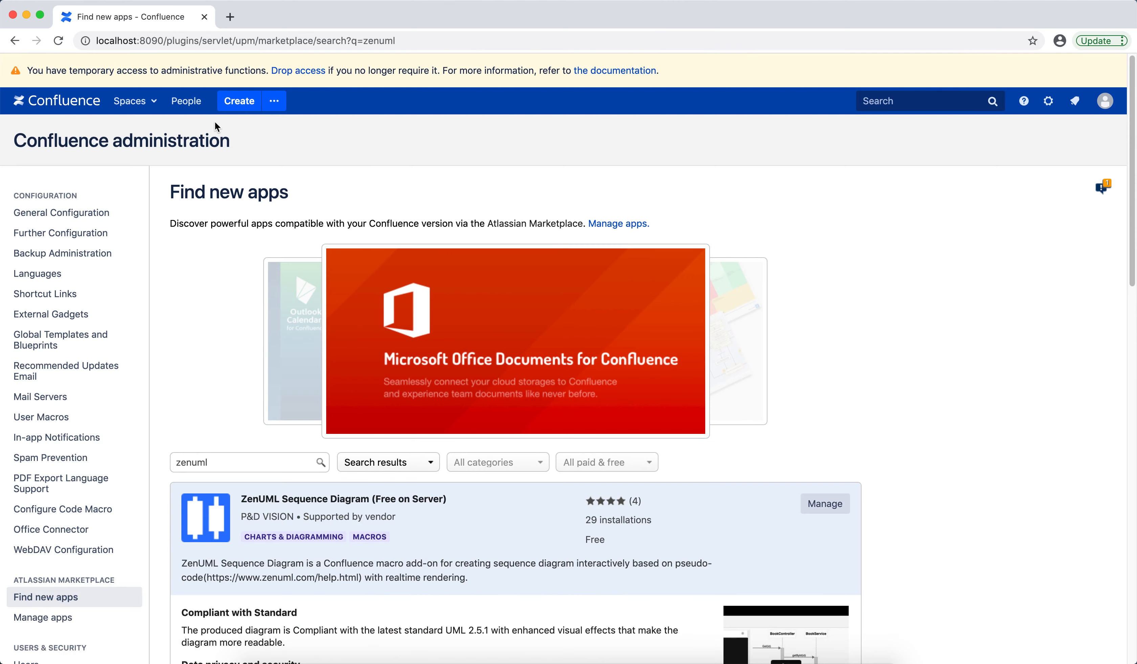
pyautogui.click(242, 101)
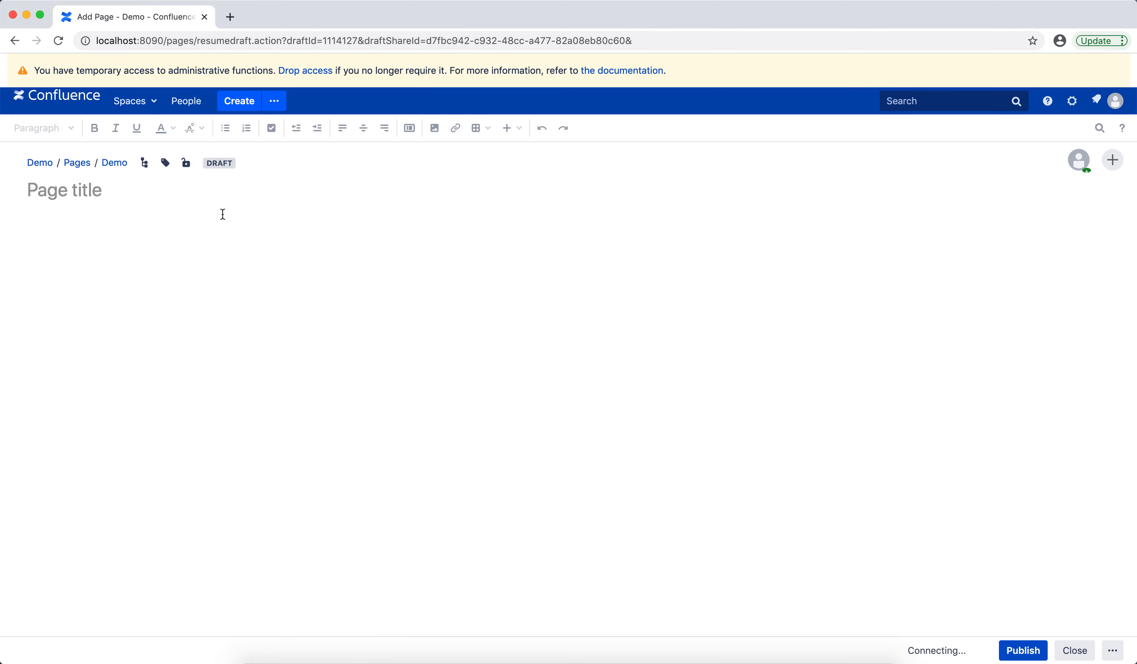
pyautogui.write('Demo')
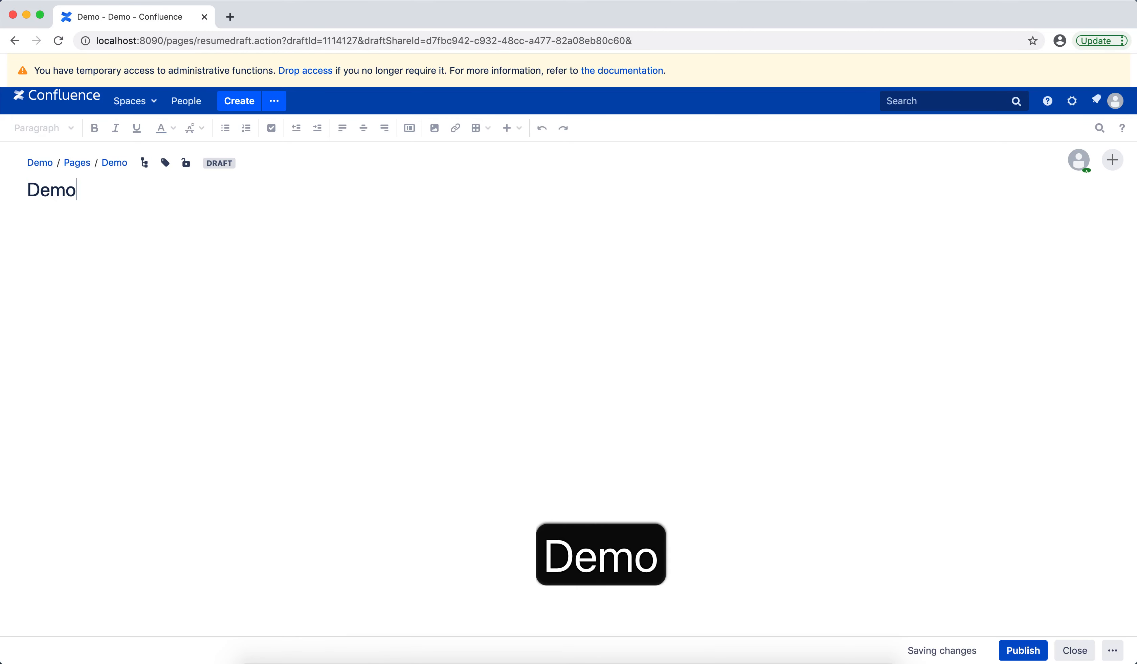
pyautogui.press('Tab')
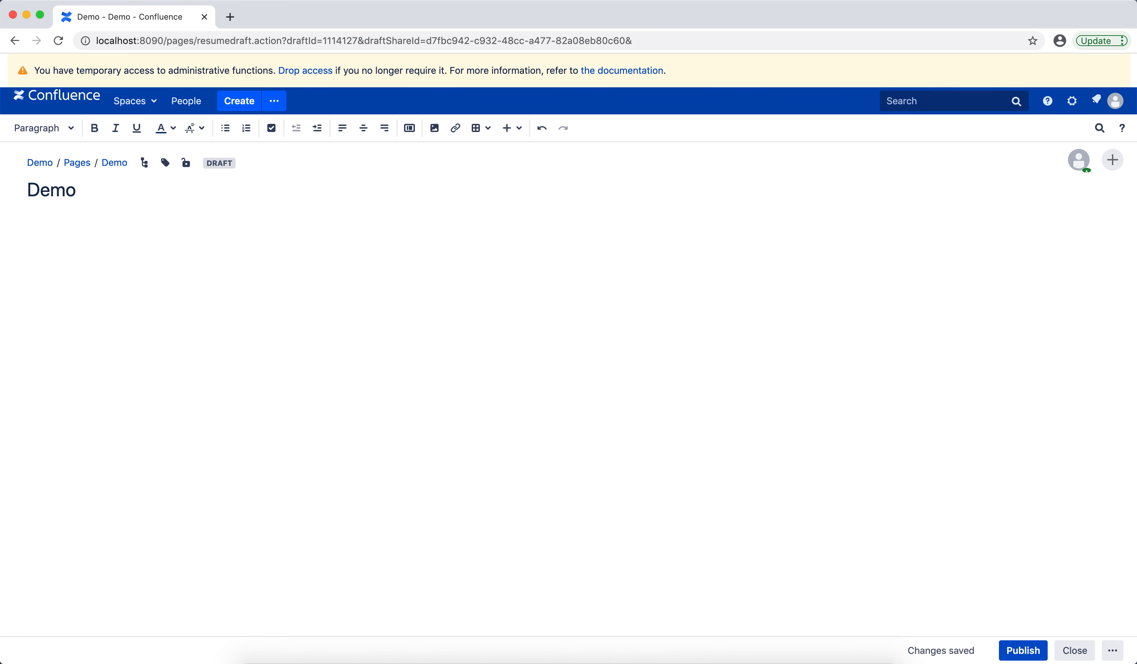
# Insert the Active sequence macro into the page body from the inline macro suggestions for "seq"
pyautogui.write('{ ')
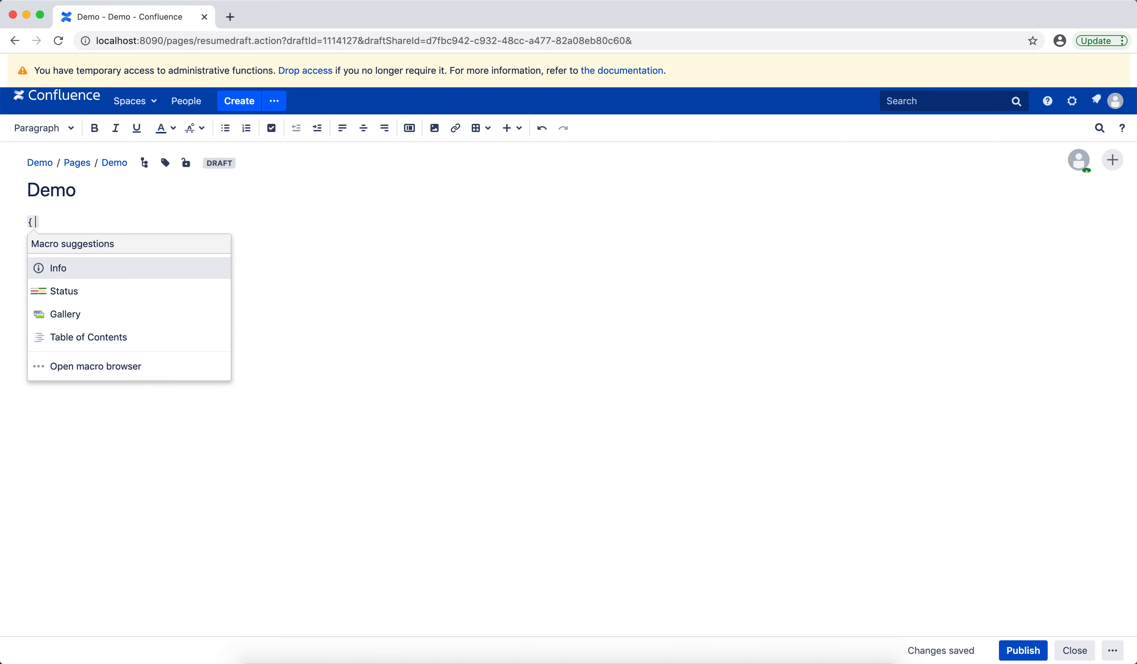
pyautogui.write('seq')
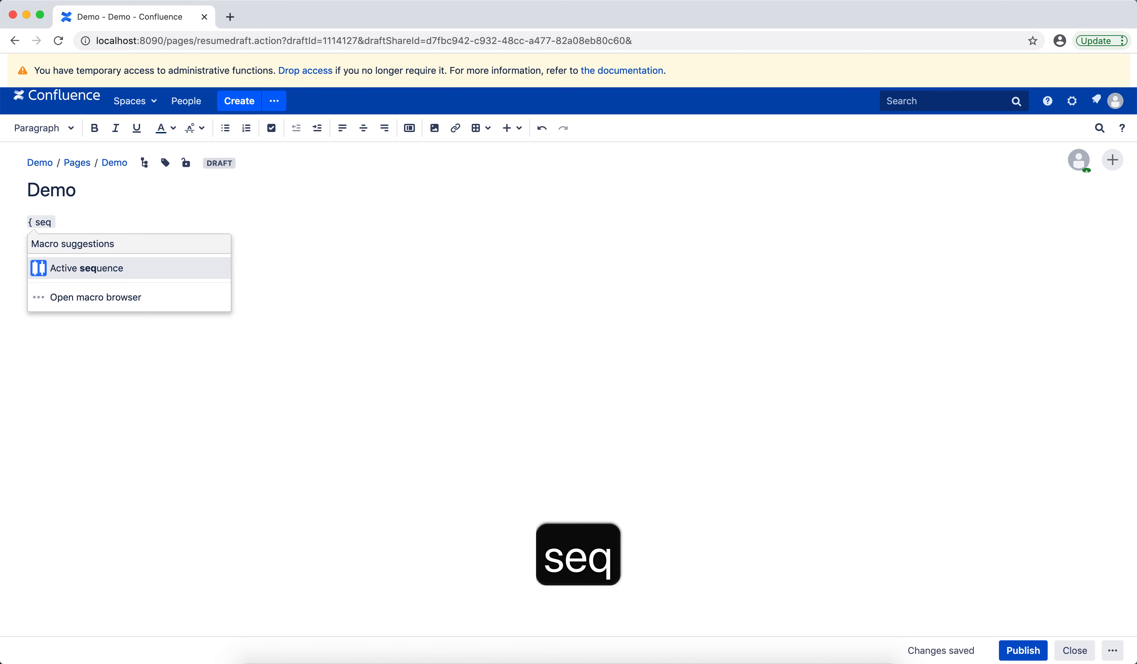
pyautogui.press('Return')
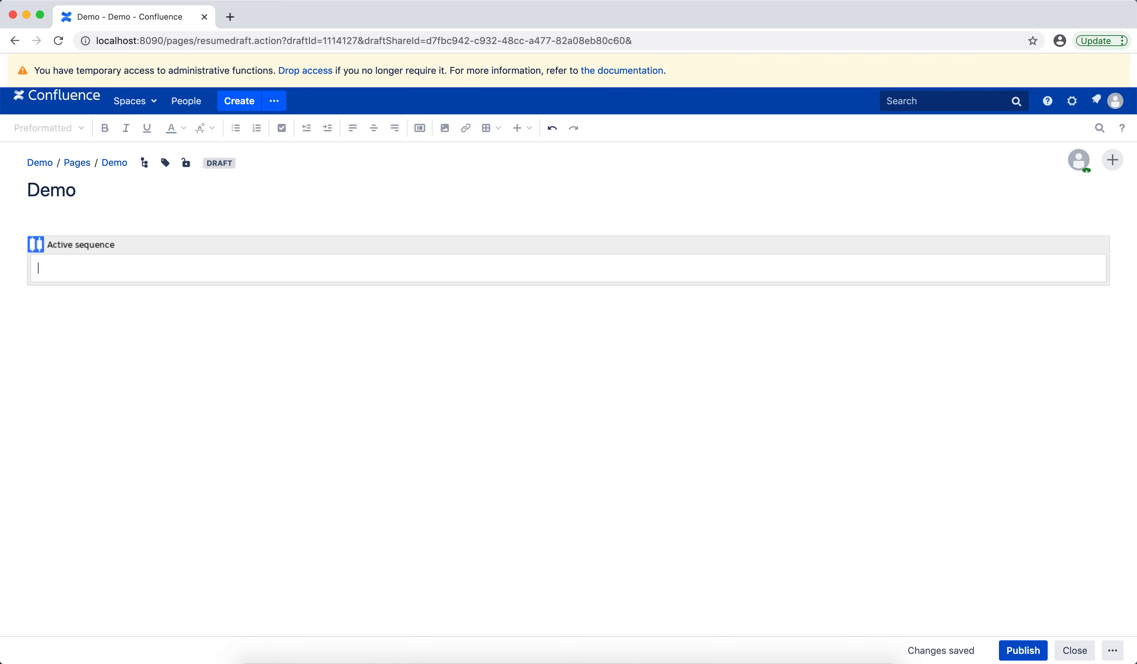
# Write the macro's code as three lines: A.method(), Service.GetBook() and Client->Server: Message
pyautogui.write('A')
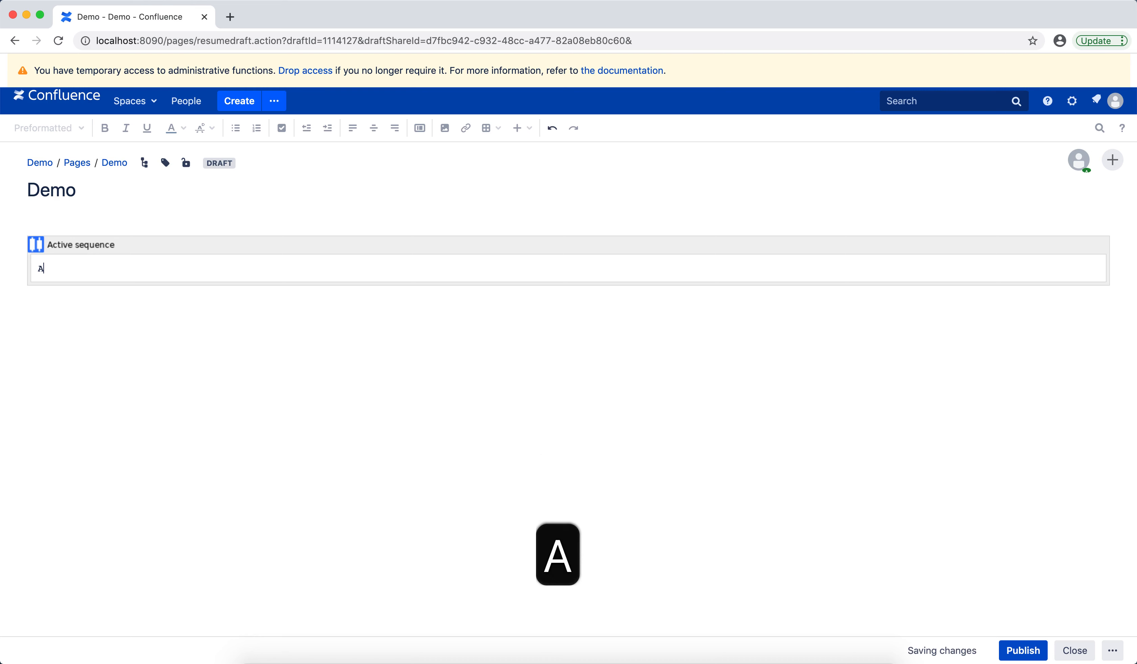
pyautogui.write('.method()')
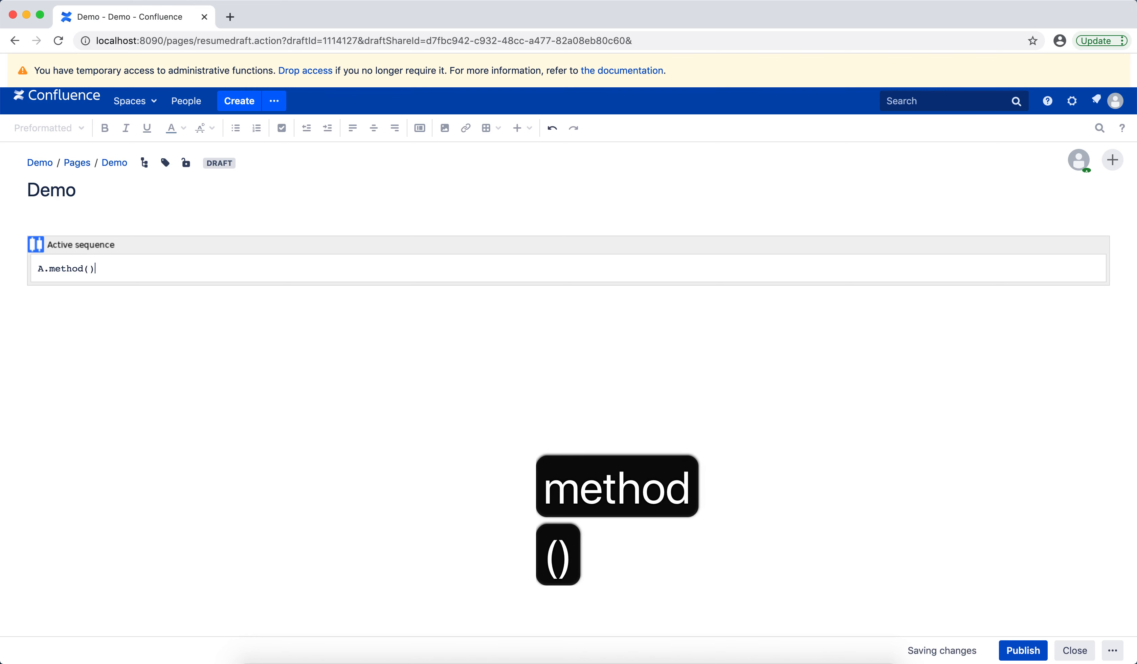
pyautogui.press('Return')
pyautogui.write('Se')
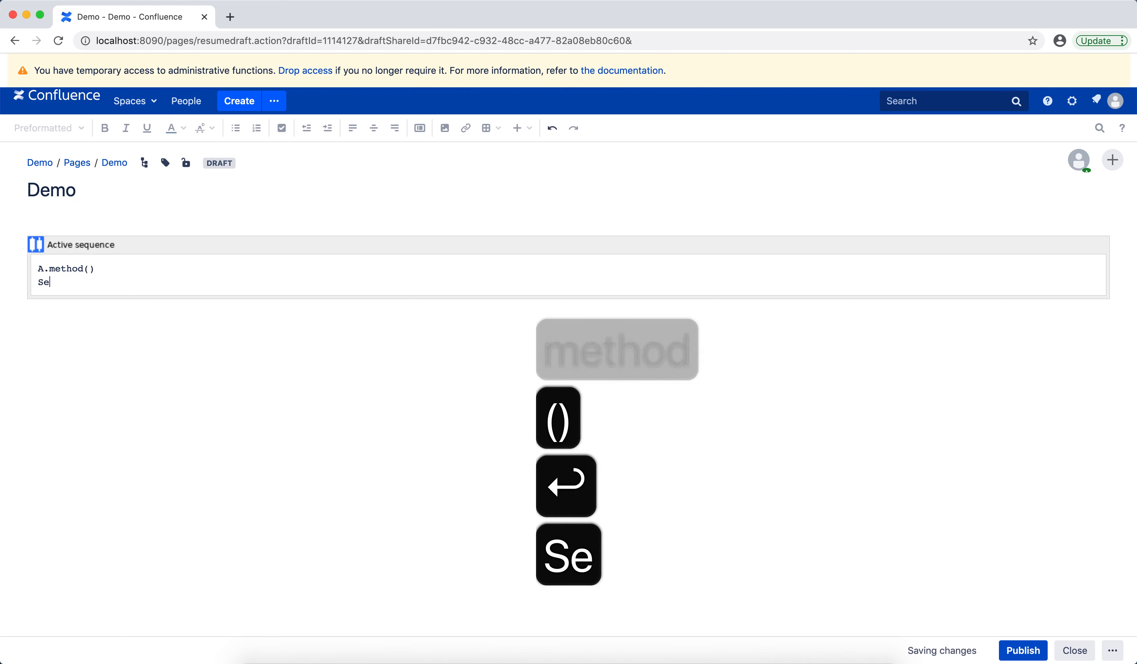
pyautogui.write('rvice.Get')
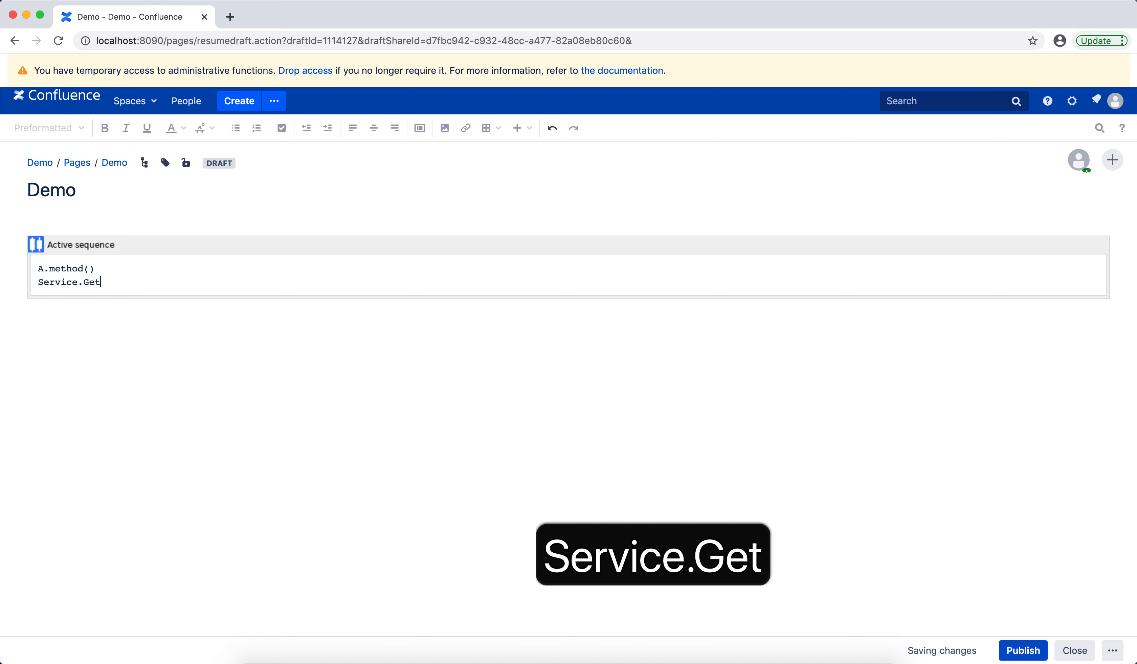
pyautogui.write('Book()')
pyautogui.press('Return')
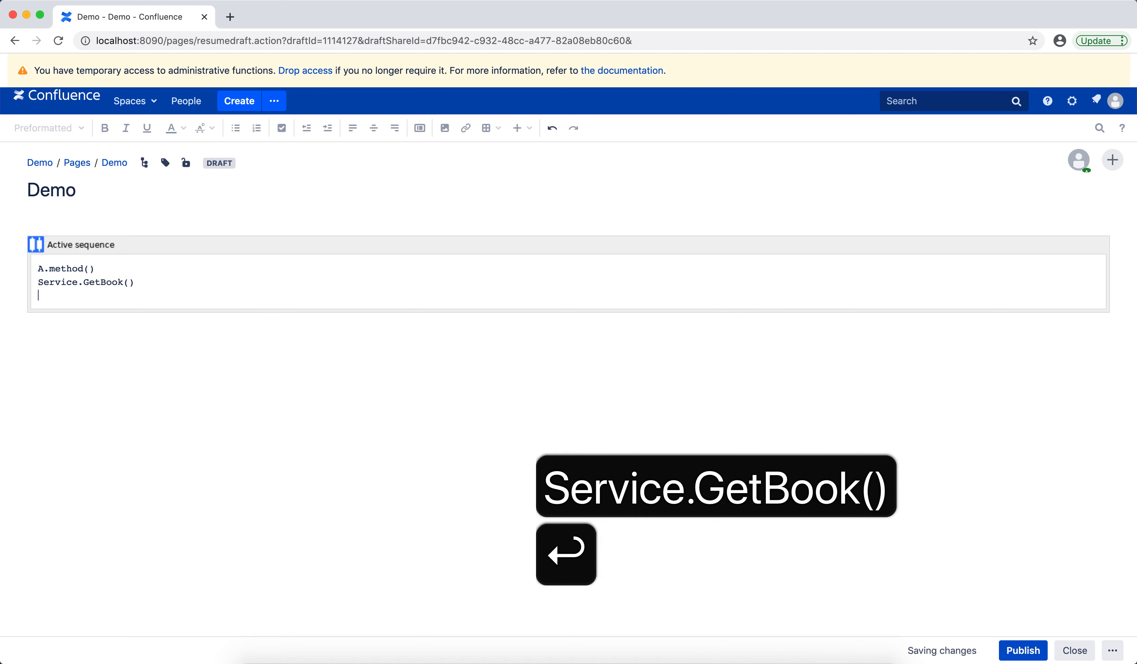
pyautogui.write('Clin')
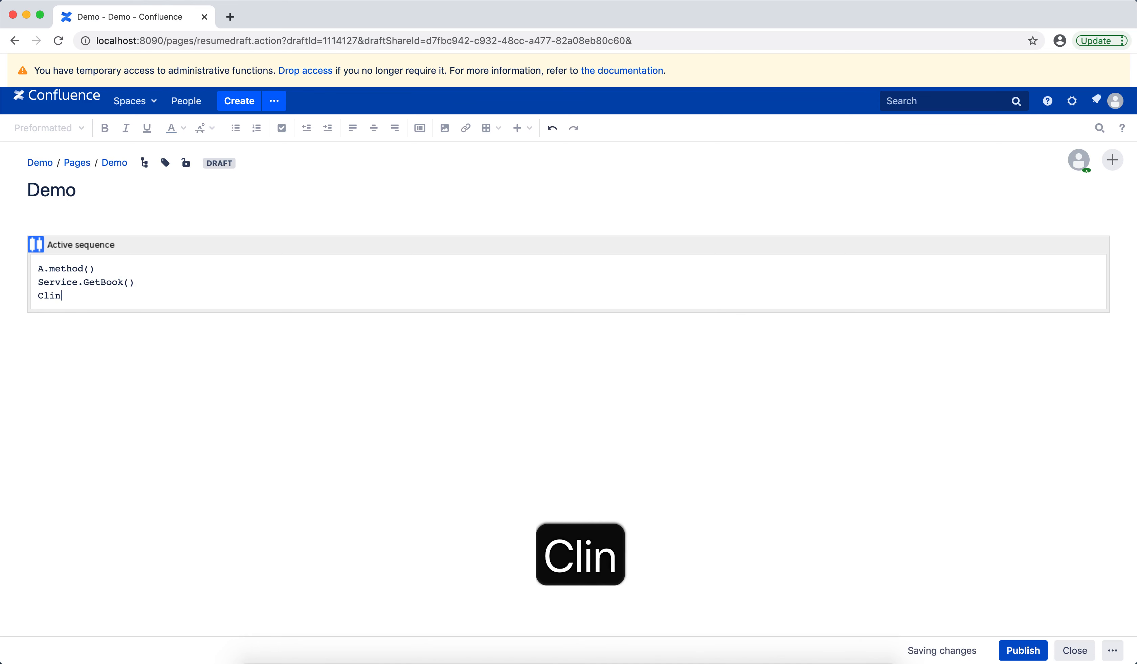
pyautogui.press('BackSpace')
pyautogui.write('ent->')
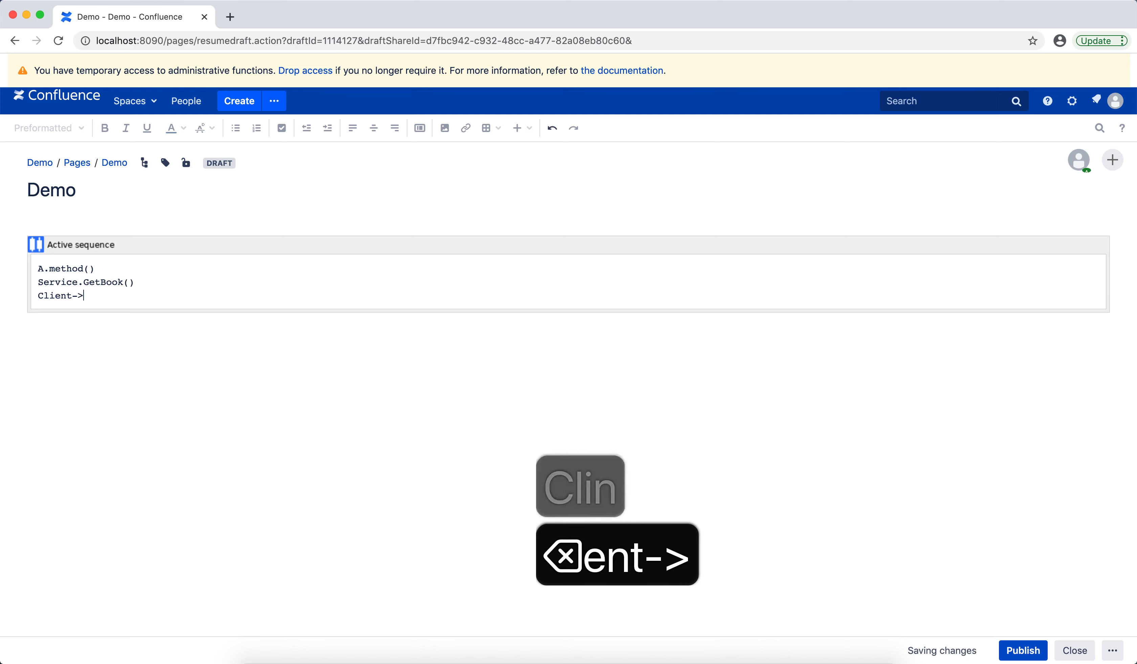
pyautogui.write('Server: Message')
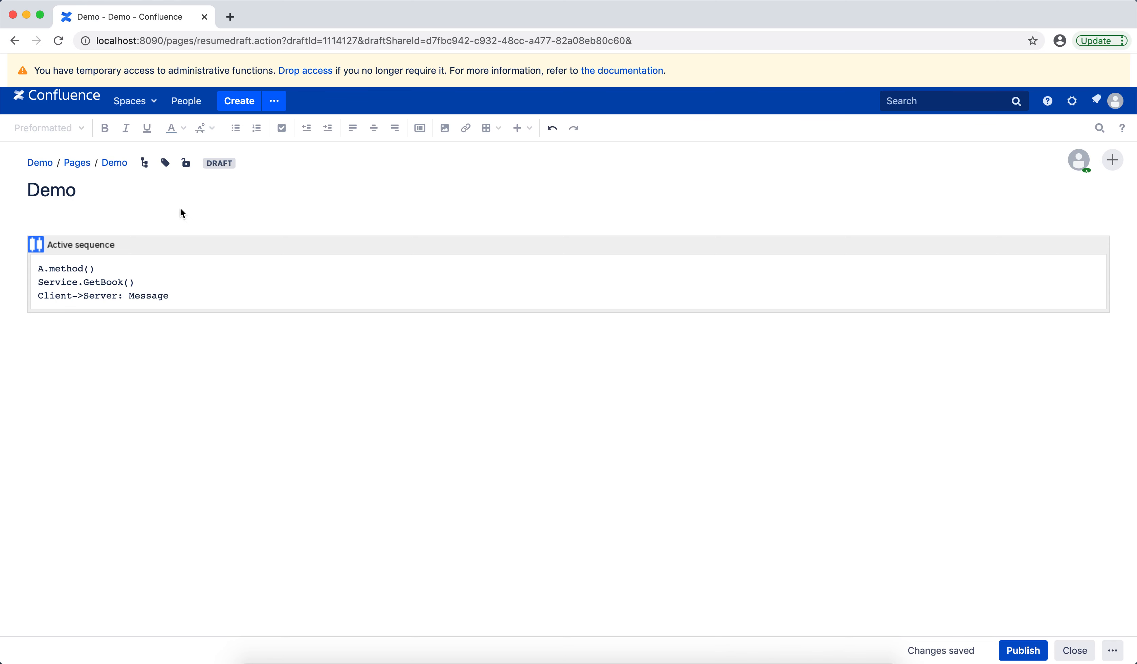
# Open the macro's diagram editor and nest a Controller.Get() call in braces under Service.GetBook()
pyautogui.doubleClick(175, 248)
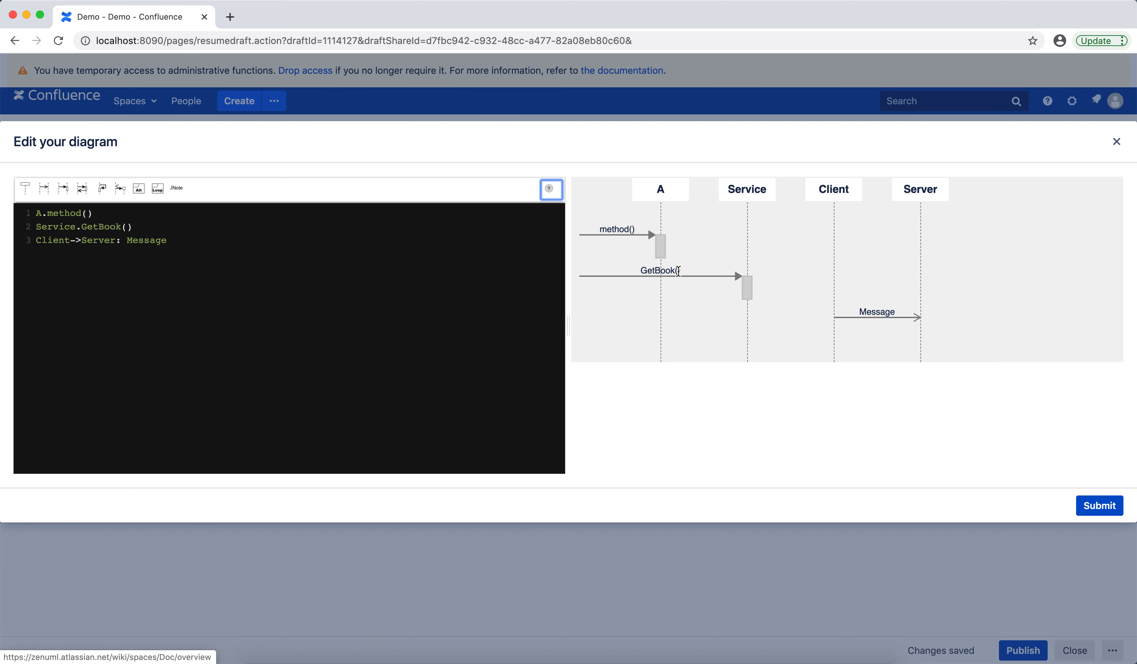
pyautogui.click(252, 226)
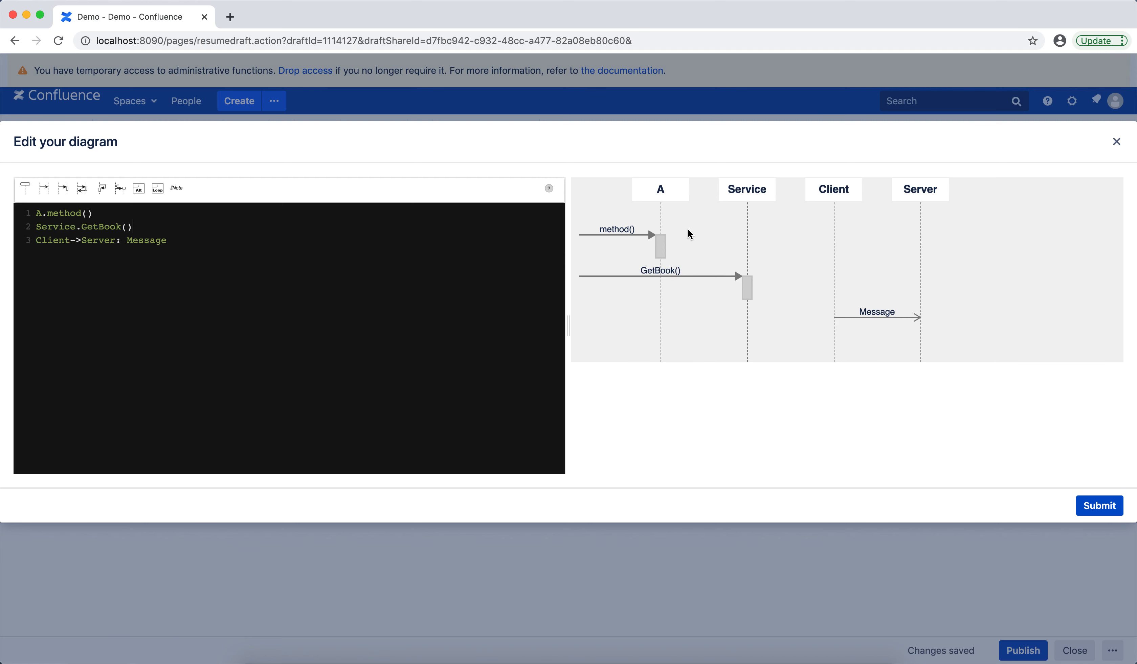
pyautogui.write('{')
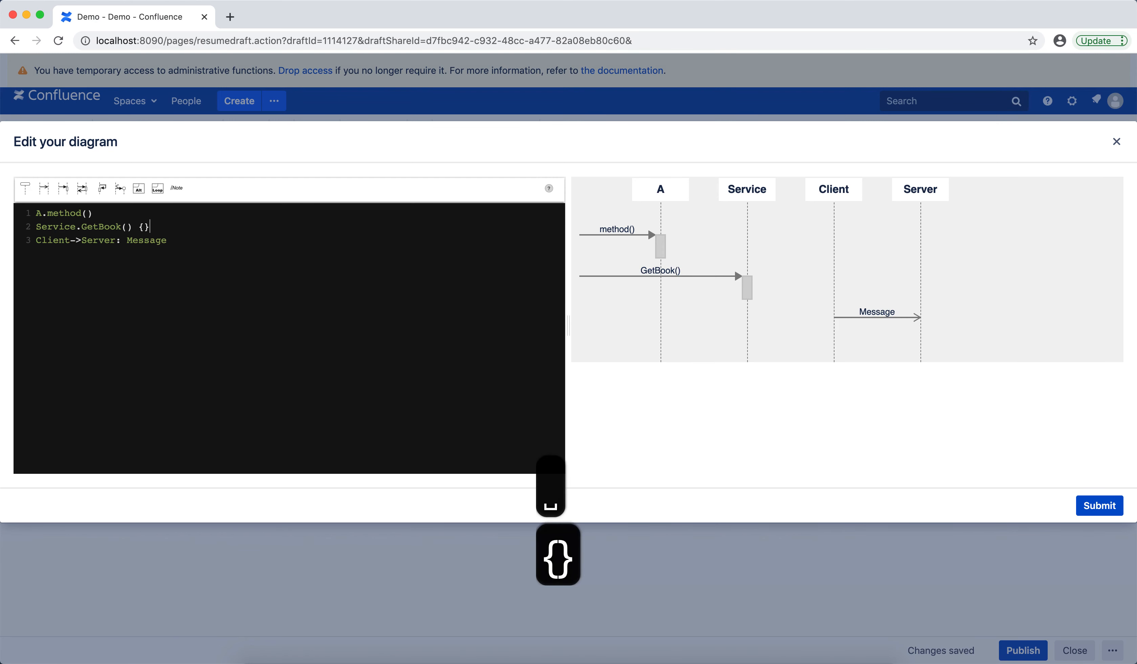
pyautogui.press('Return')
pyautogui.press('Return')
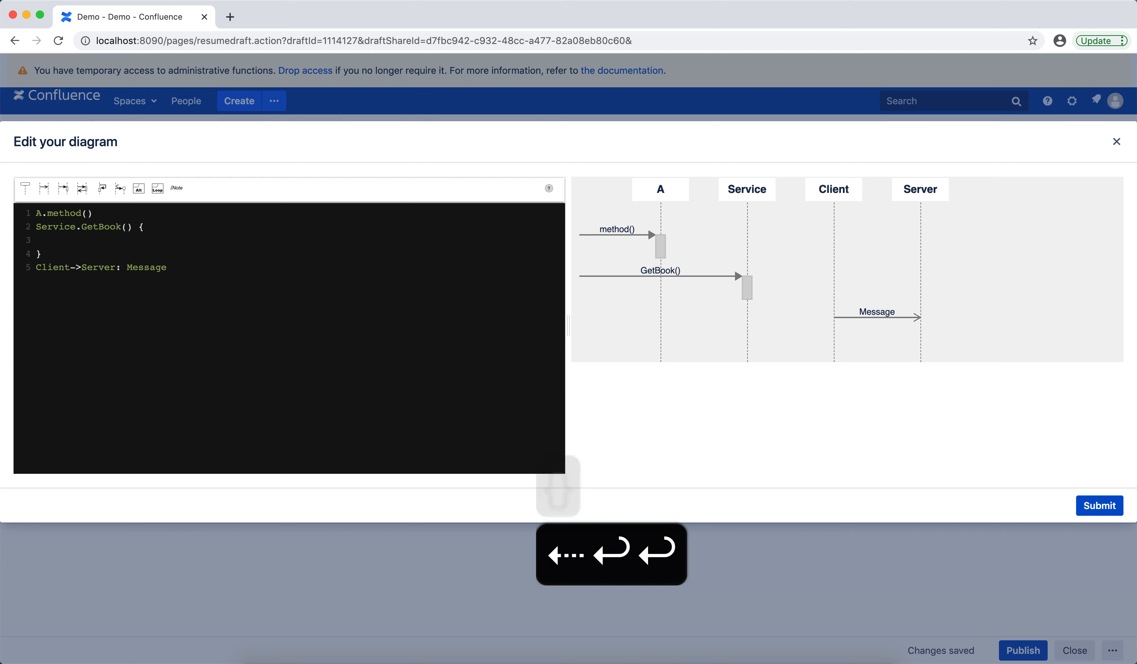
pyautogui.press('Up')
pyautogui.write('Co')
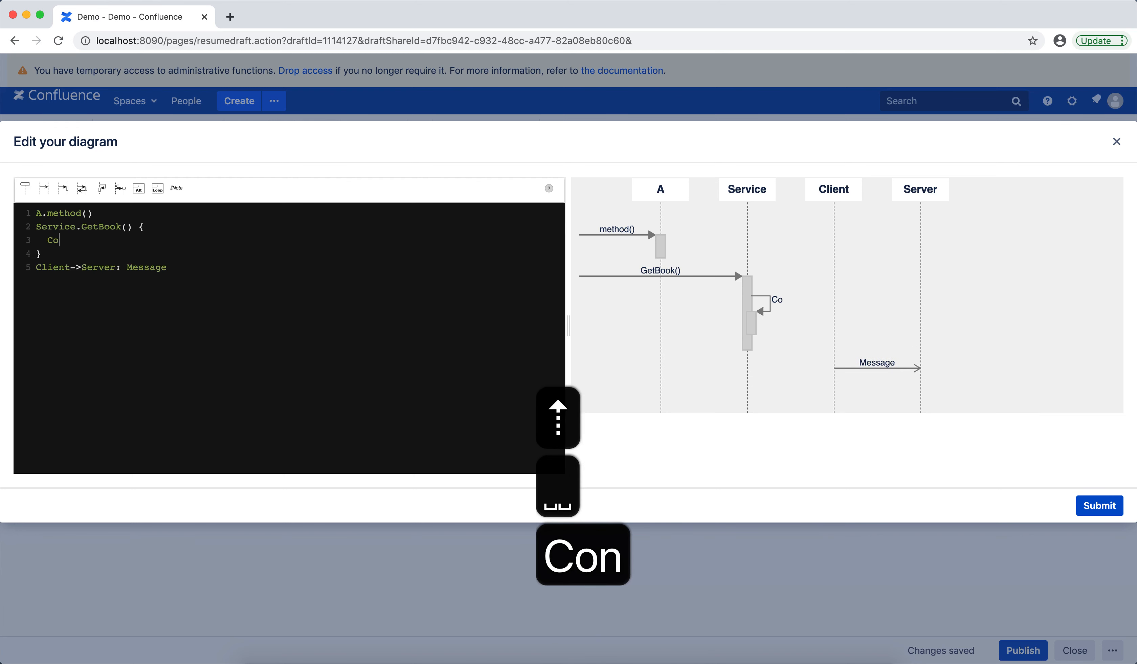
pyautogui.write('ntroller.Ge')
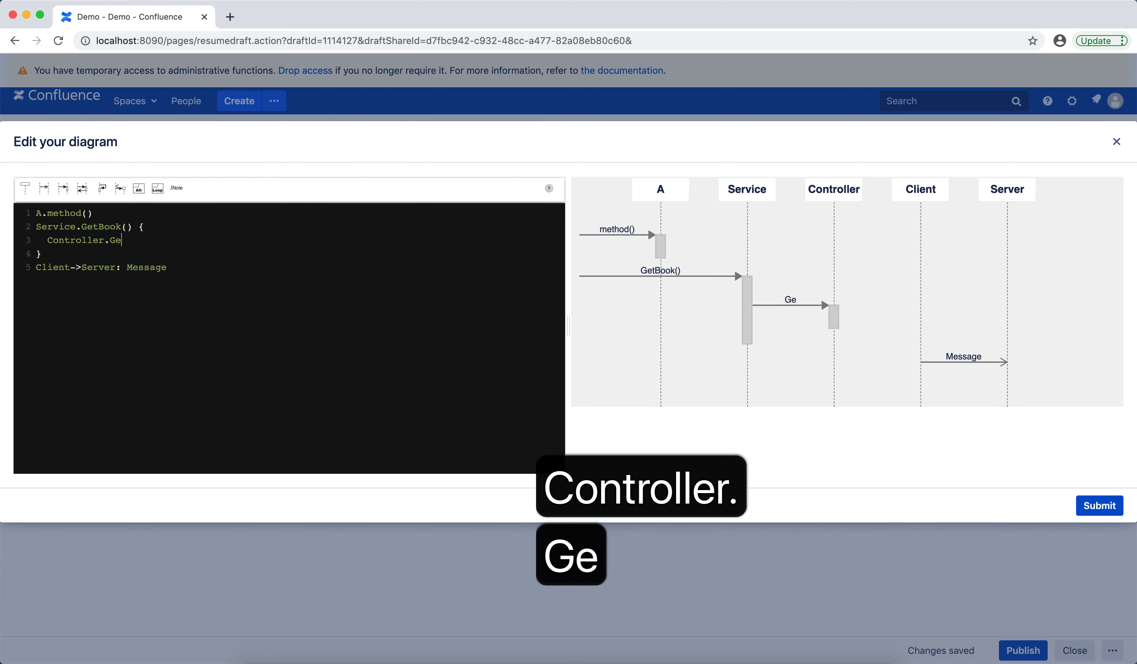
pyautogui.write('t()')
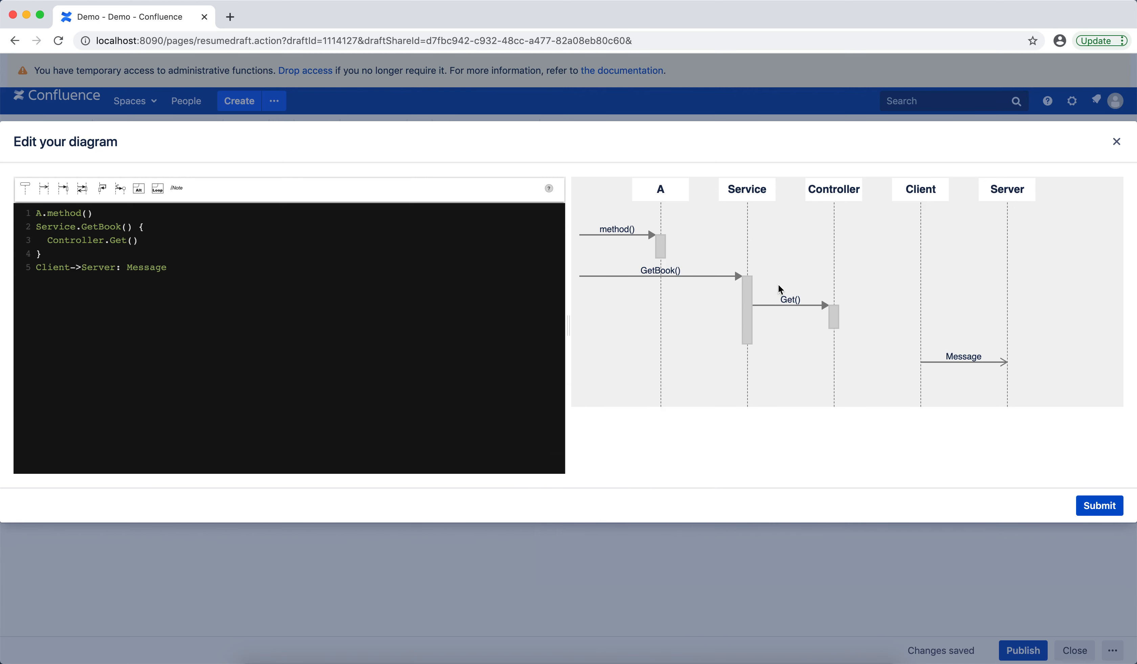
# Comment out the Client->Server: Message line with // and submit the diagram
pyautogui.click(36, 265)
pyautogui.write('//')
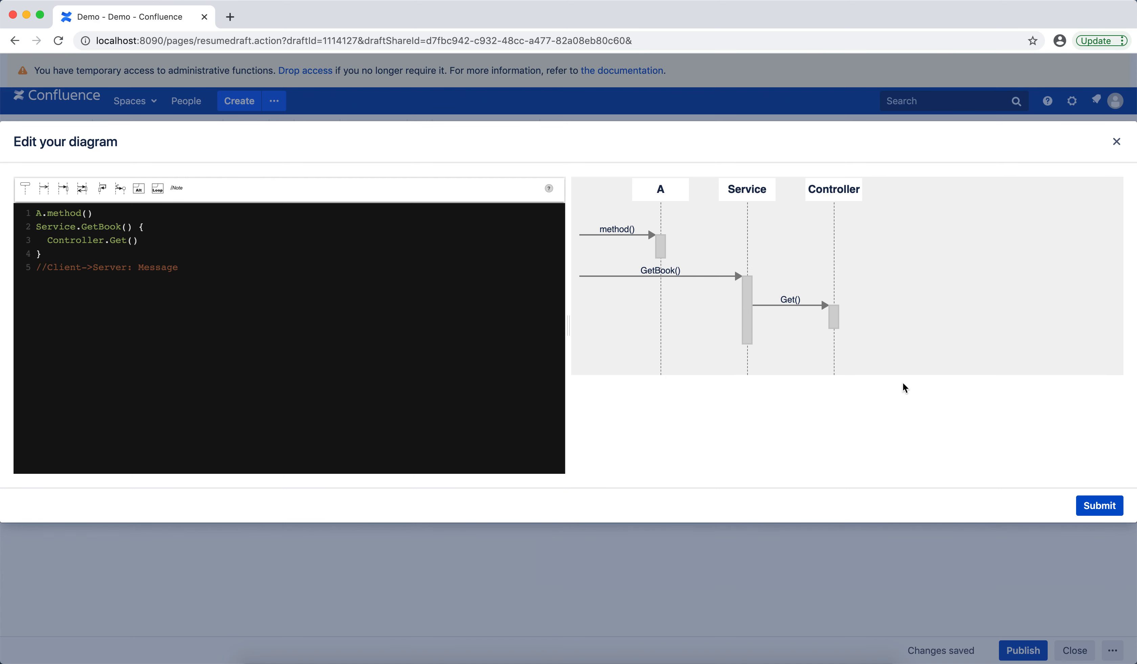
pyautogui.click(1100, 506)
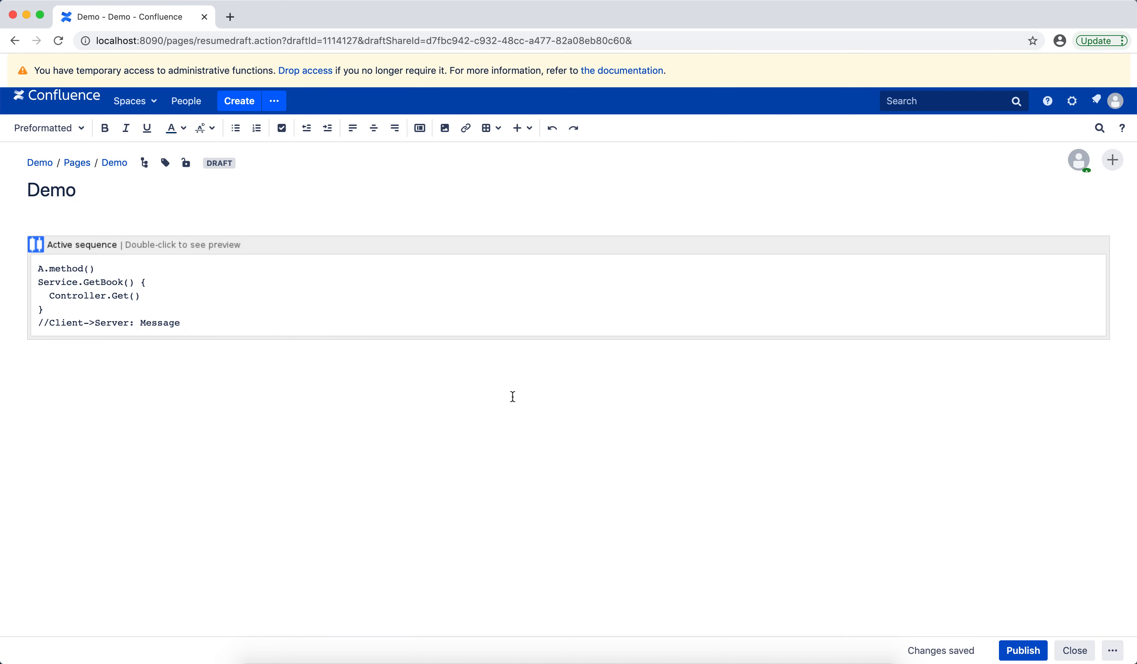
# Insert a second Active sequence macro below the existing one by choosing it from the full macro list
pyautogui.click(231, 352)
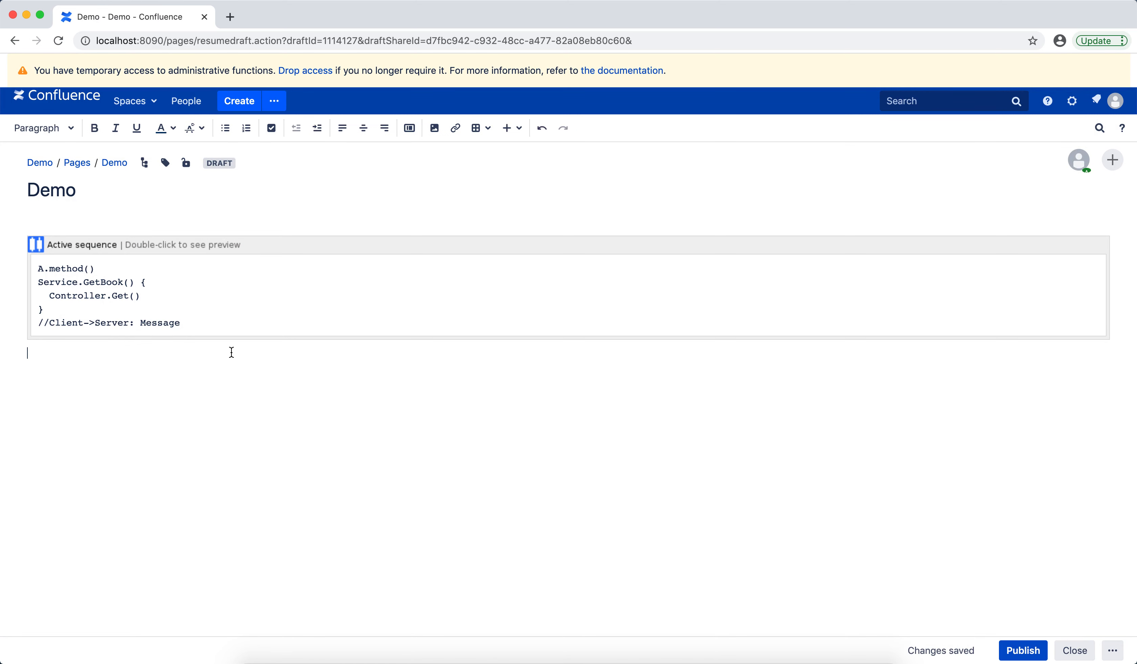
pyautogui.click(516, 132)
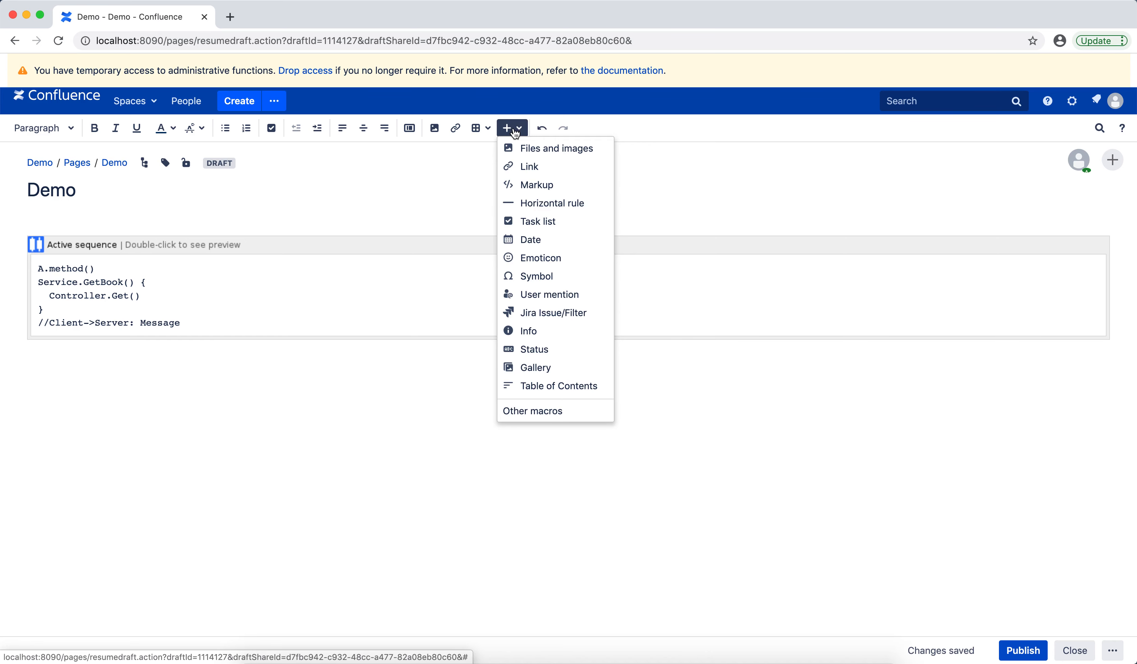
pyautogui.click(544, 413)
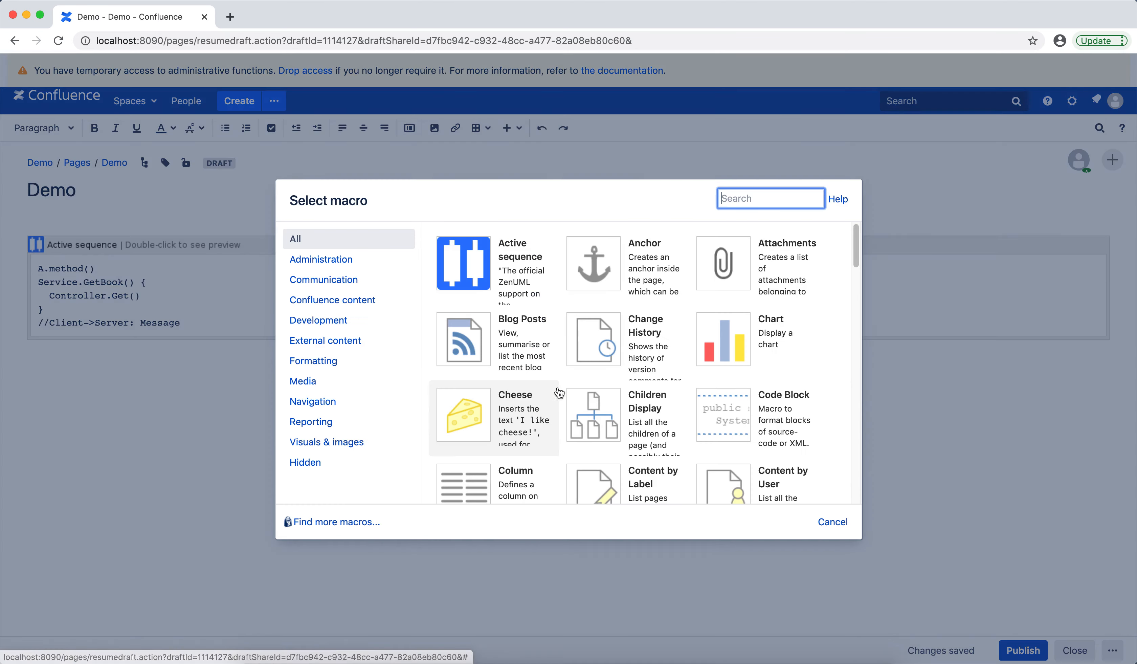
pyautogui.click(511, 261)
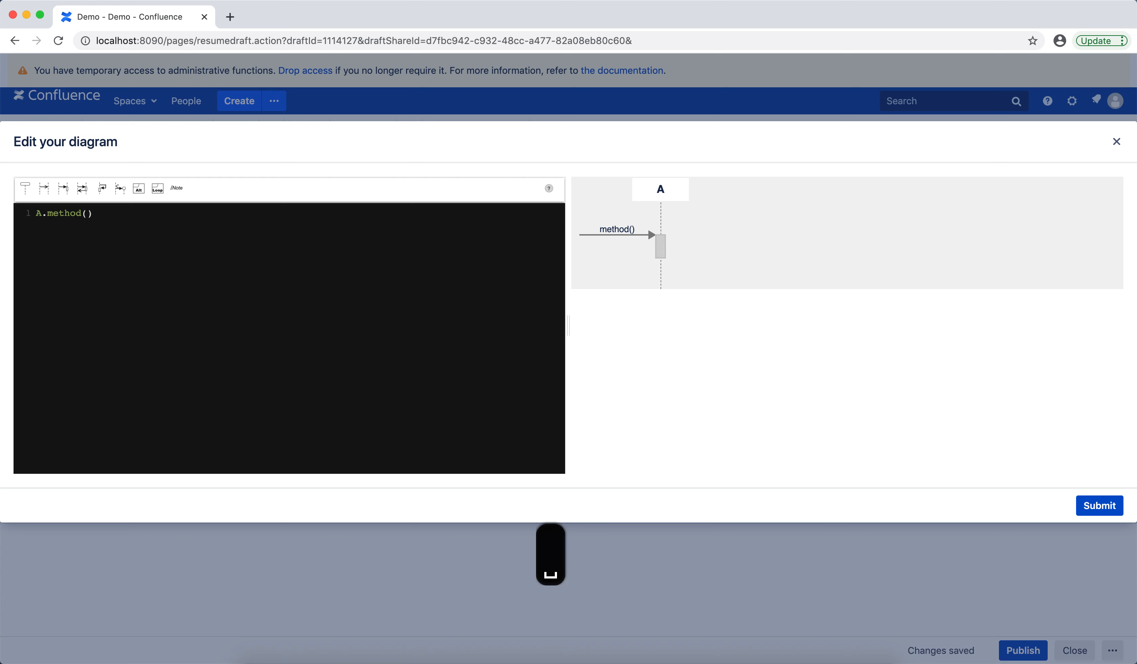
# Give the A.method() call in the new diagram a multi-line block in braces
pyautogui.write('{  }')
pyautogui.press('Left')
pyautogui.press('Return')
pyautogui.press('Return')
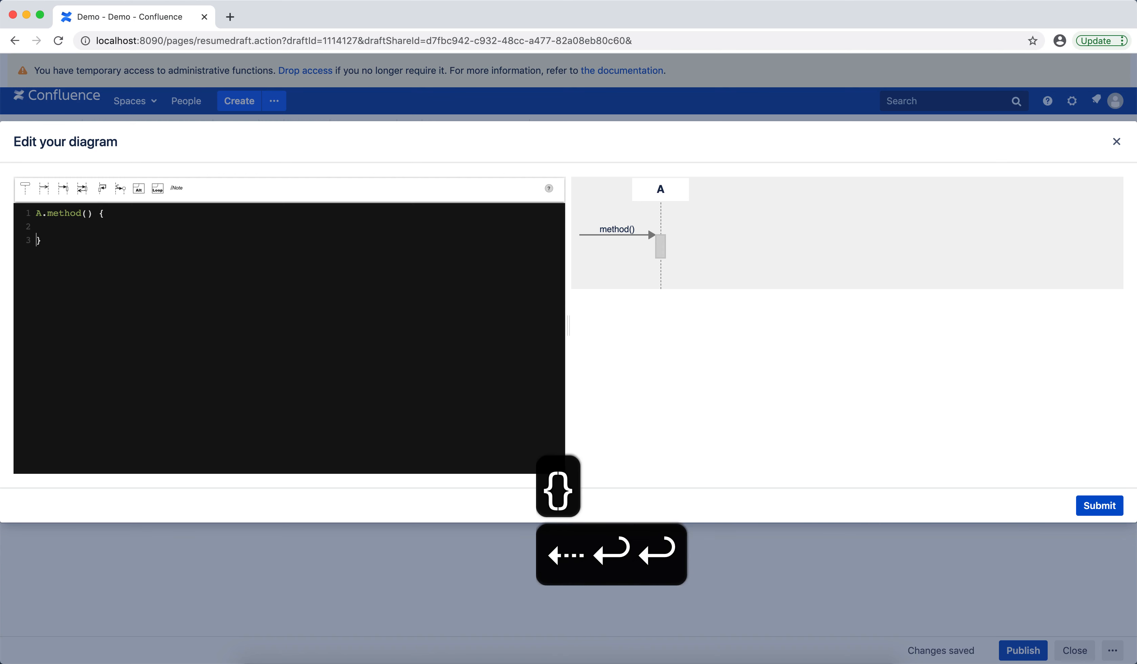
pyautogui.press('Up')
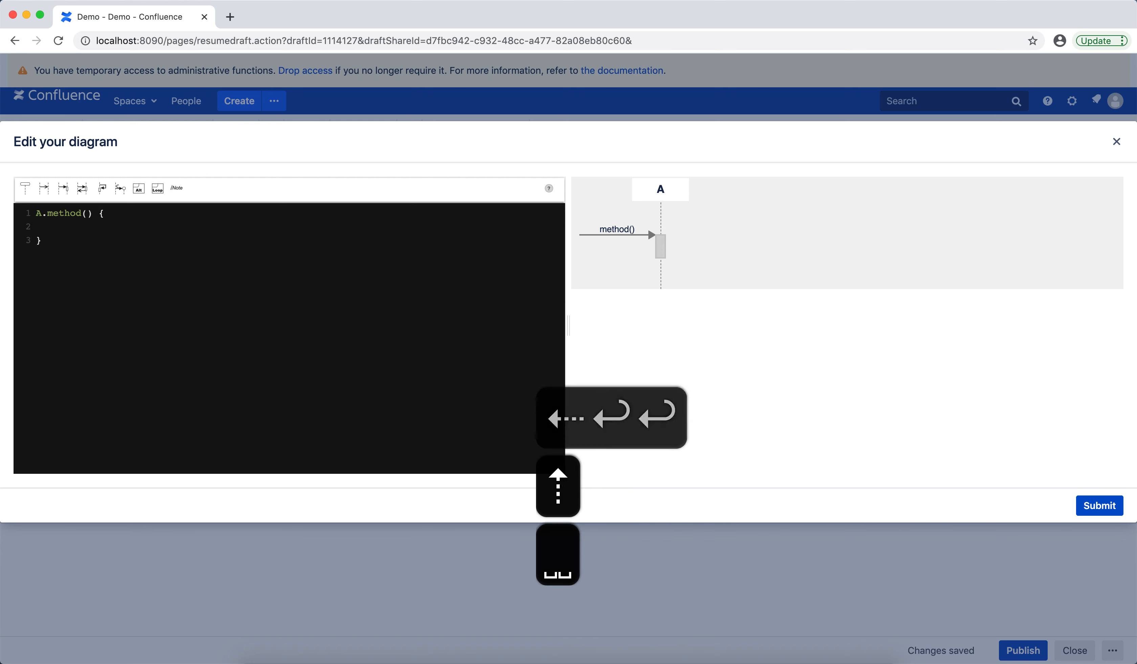
# Nest an if(x) condition with its own multi-line brace block inside A.method()
pyautogui.write('if(x')
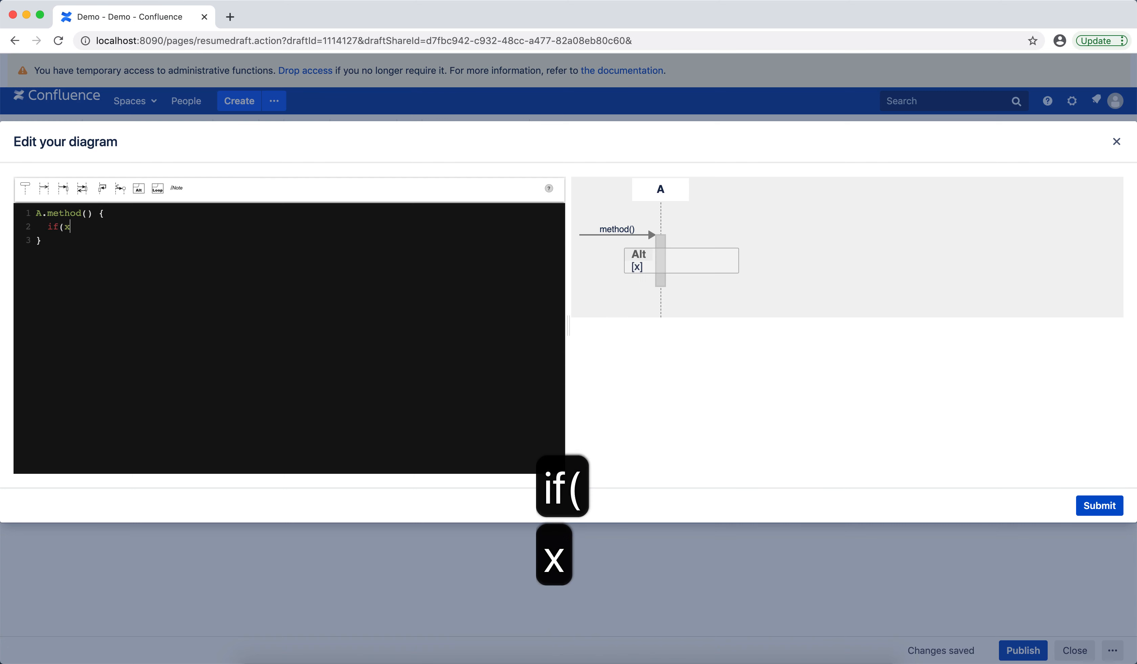
pyautogui.write(') {}')
pyautogui.press('Left')
pyautogui.press('Return')
pyautogui.press('Return')
pyautogui.press('Up')
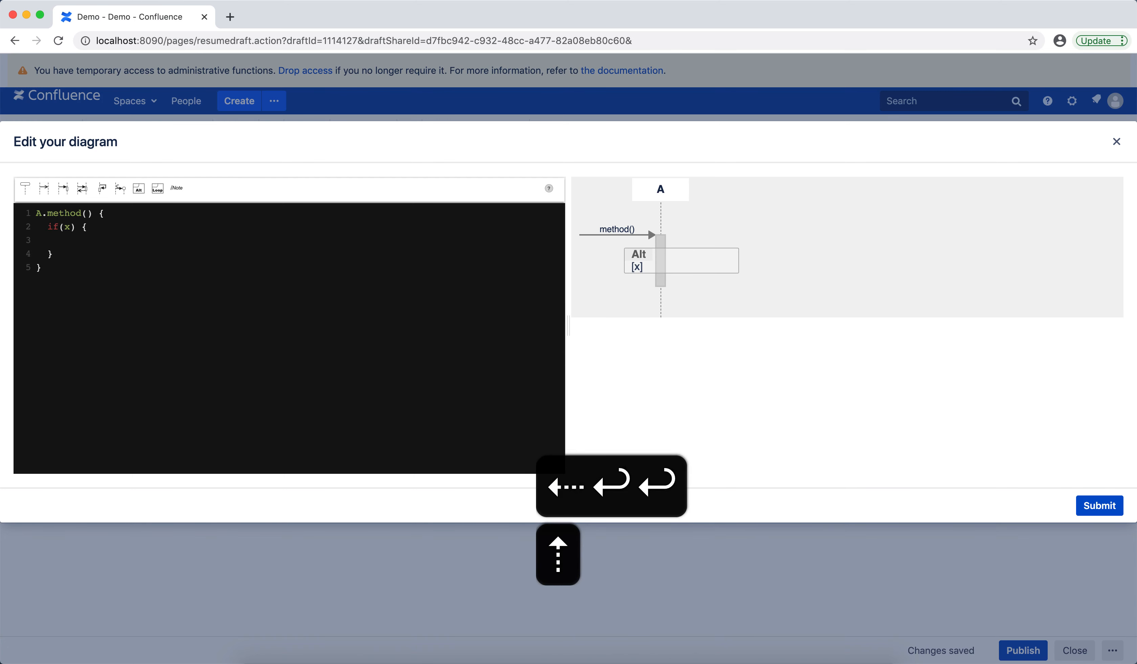
# Add a B.method() call inside the if(x) block and submit the diagram
pyautogui.write('B.methjo')
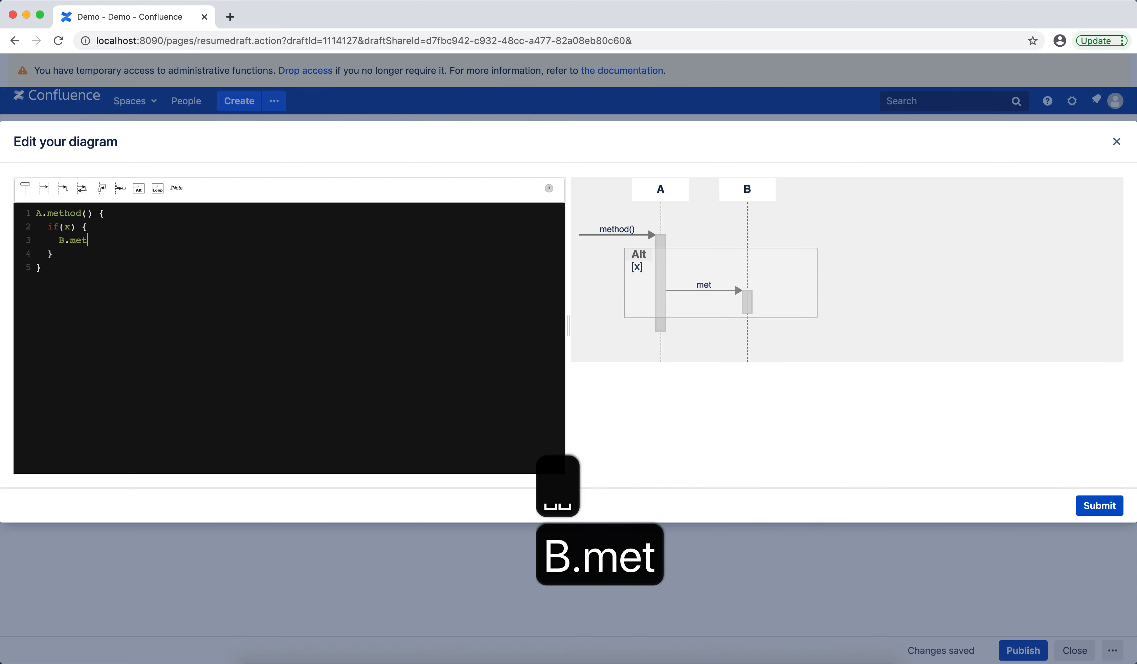
pyautogui.press('BackSpace')
pyautogui.press('BackSpace')
pyautogui.write('od()')
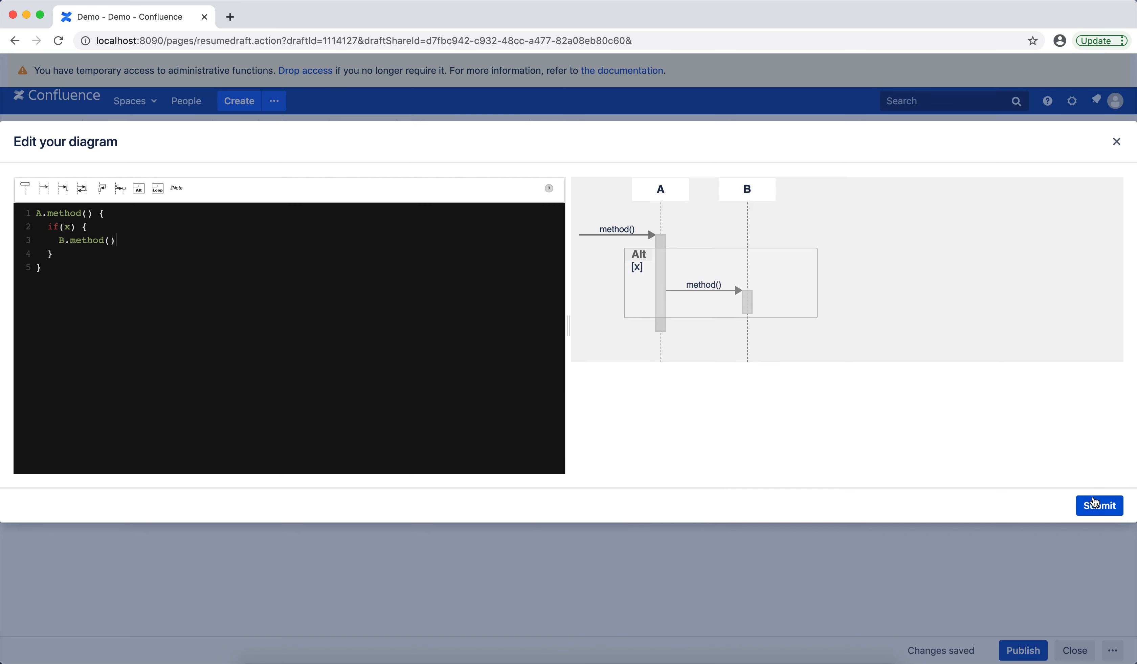
pyautogui.click(1101, 505)
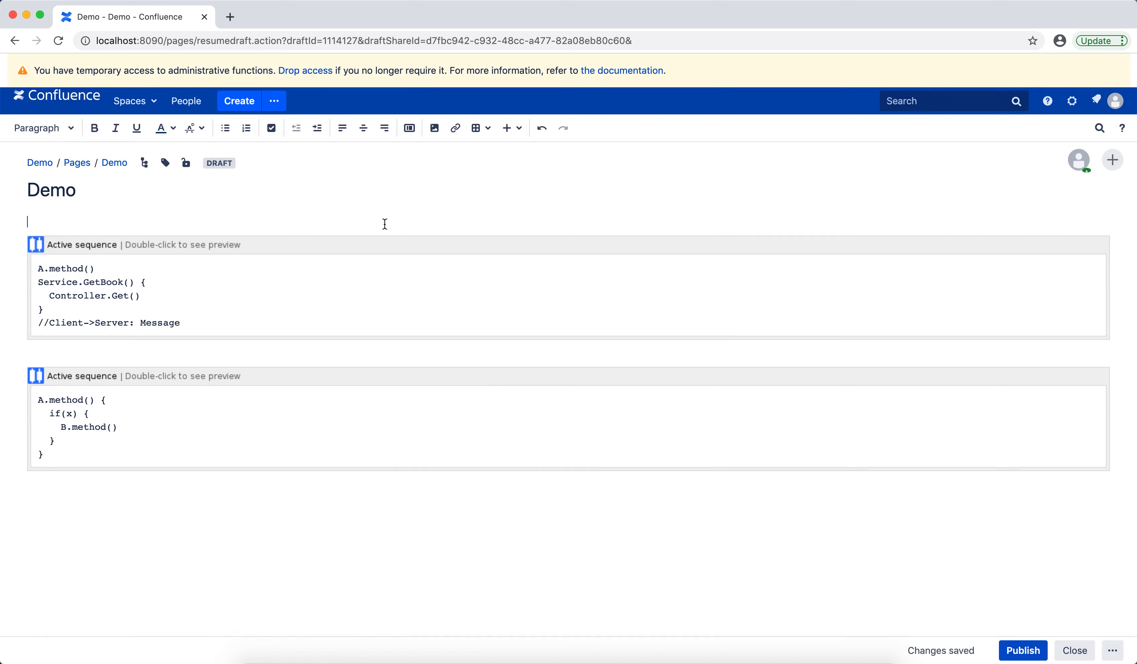
# Add the text "Something" above the first macro, "Something else" between the two macros and "End" below the second
pyautogui.write('Something')
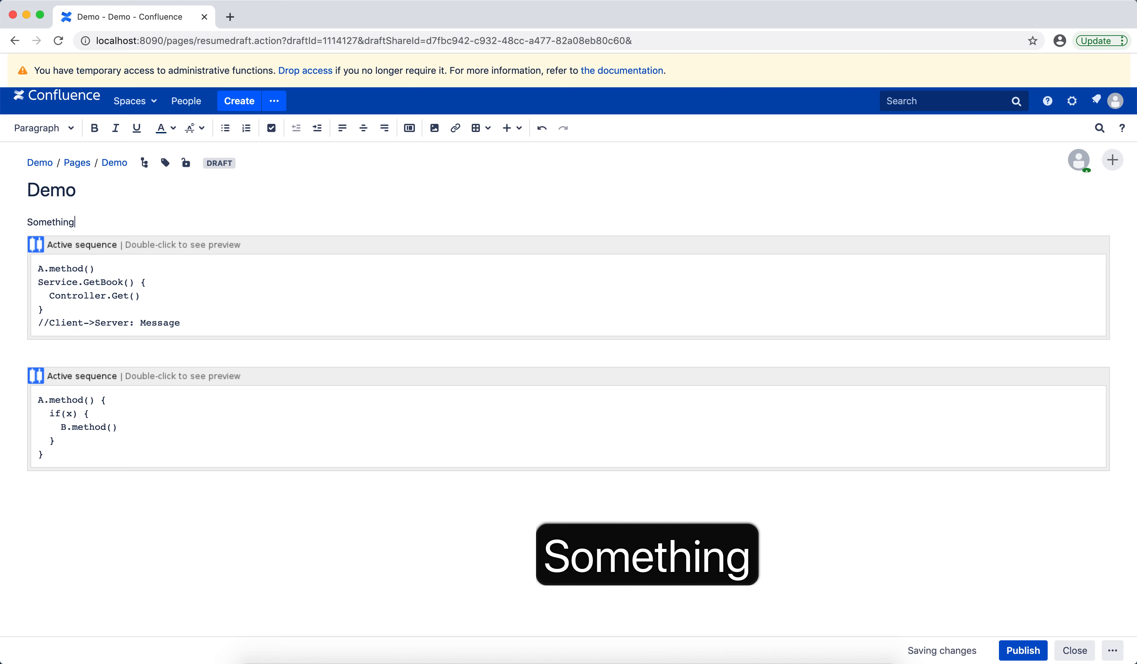
pyautogui.click(315, 351)
pyautogui.write('Something else')
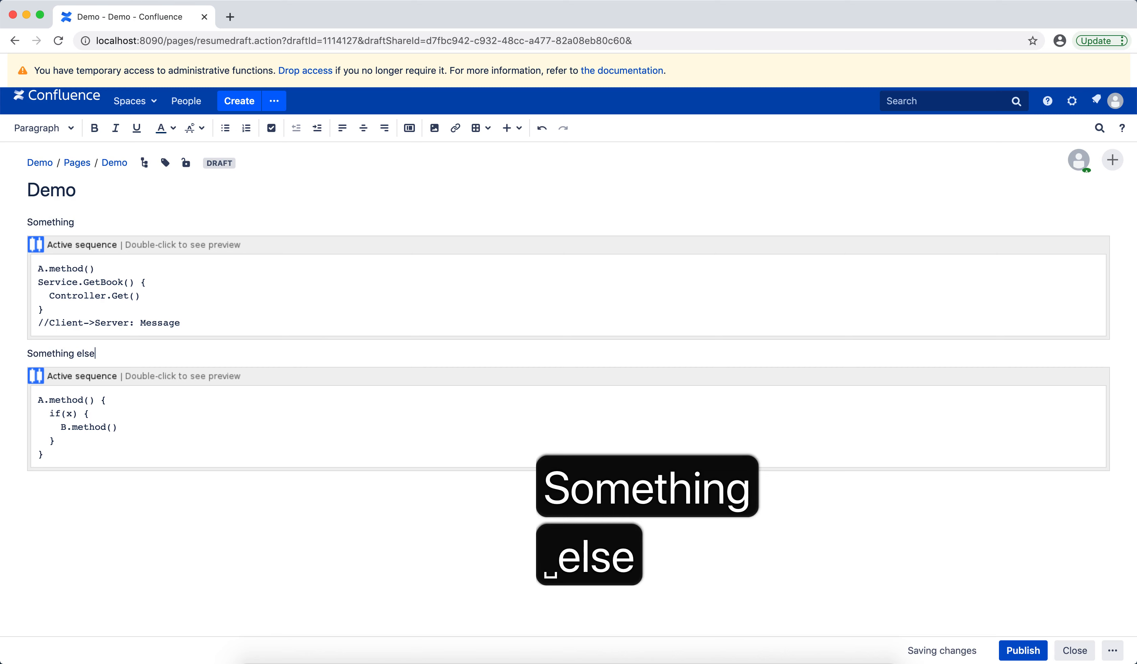
pyautogui.click(236, 491)
pyautogui.write('End')
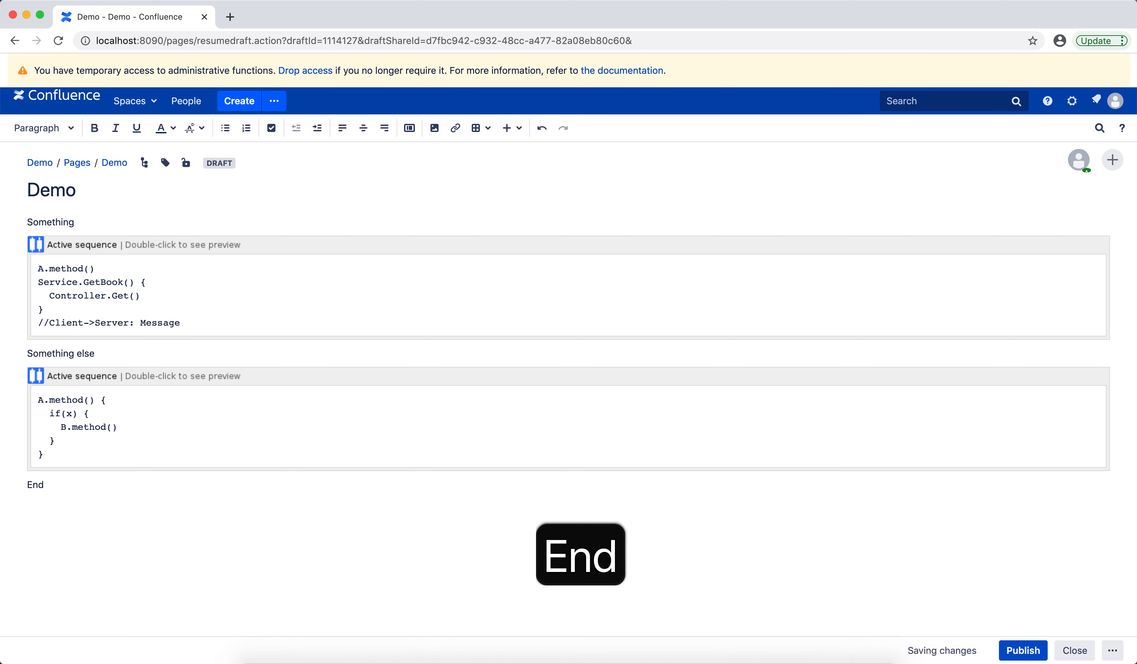
# Retitle the page "Demo - 1" and publish it
pyautogui.click(1024, 651)
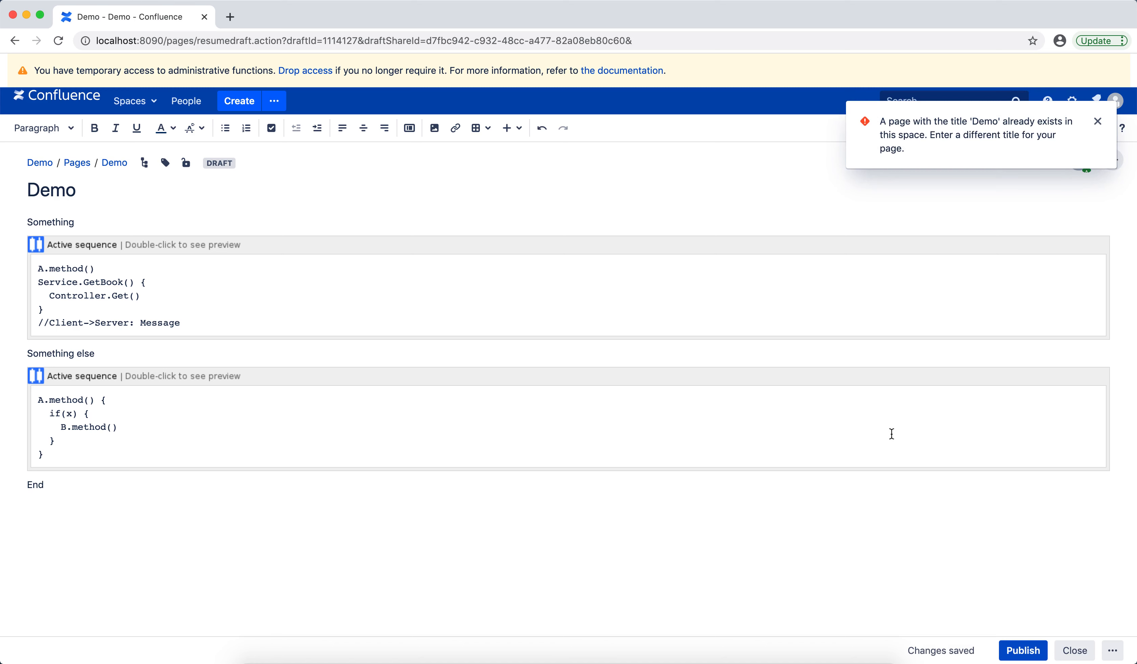
pyautogui.click(295, 187)
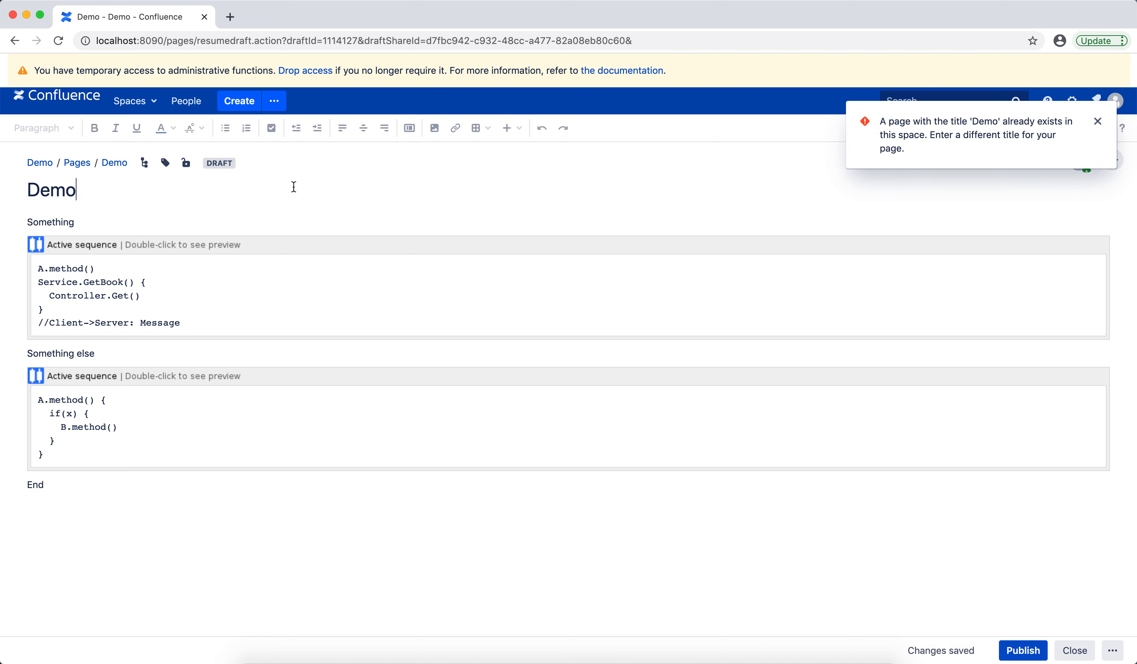
pyautogui.write('- 1')
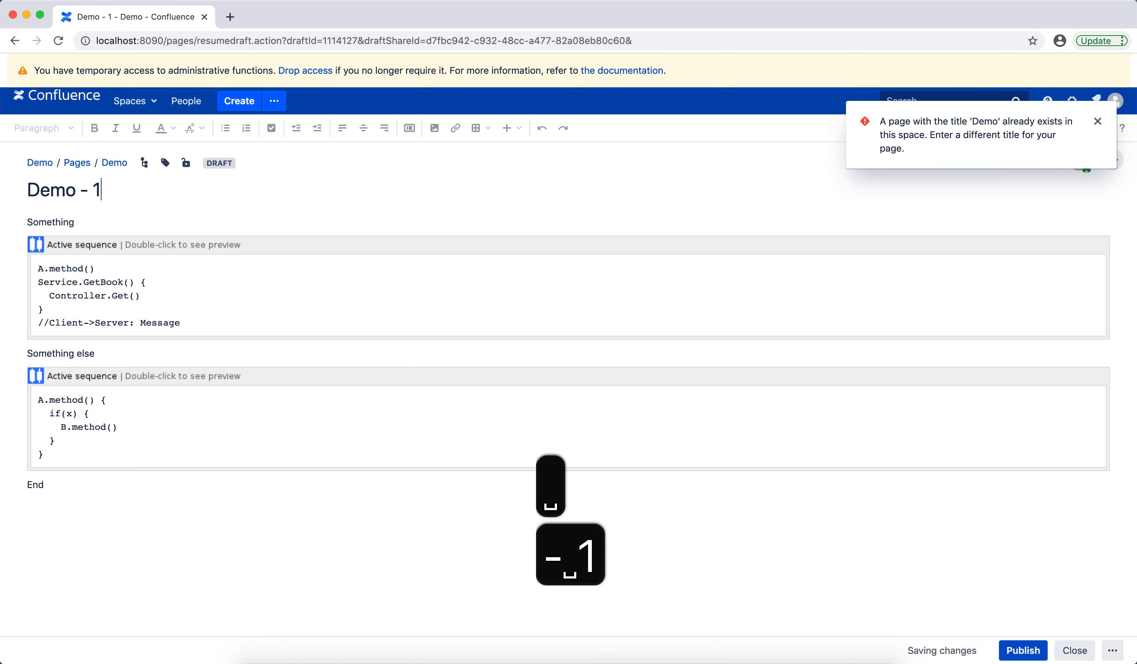
pyautogui.click(1022, 650)
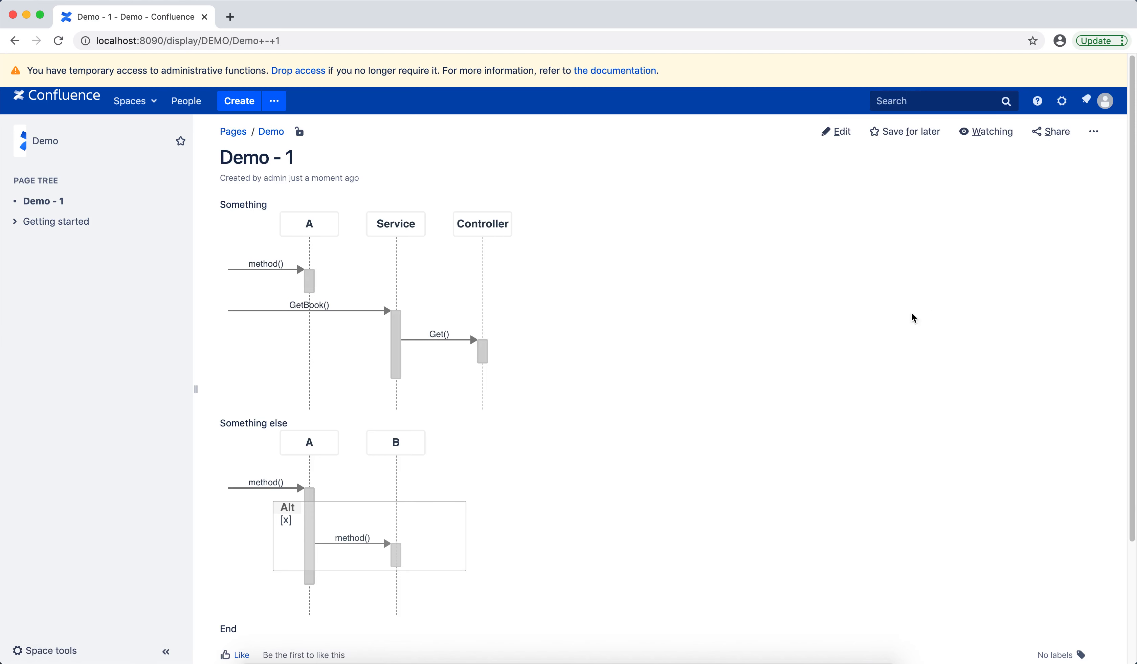
# Check the rendered sequence diagrams and the surrounding text on the published page
pyautogui.doubleClick(307, 225)
pyautogui.moveTo(250, 264); pyautogui.dragTo(292, 282)
pyautogui.moveTo(292, 307); pyautogui.dragTo(354, 317)
pyautogui.moveTo(249, 423); pyautogui.dragTo(288, 424)
# Export the Demo - 1 page to PDF and open the downloaded file
pyautogui.click(1094, 132)
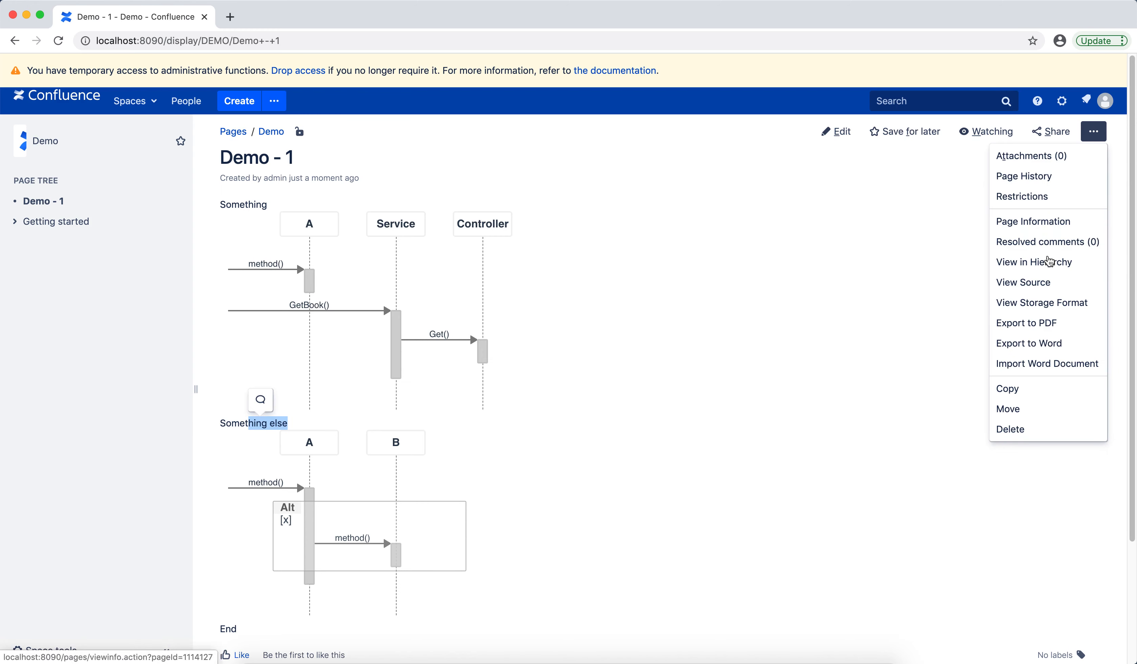
pyautogui.click(1045, 329)
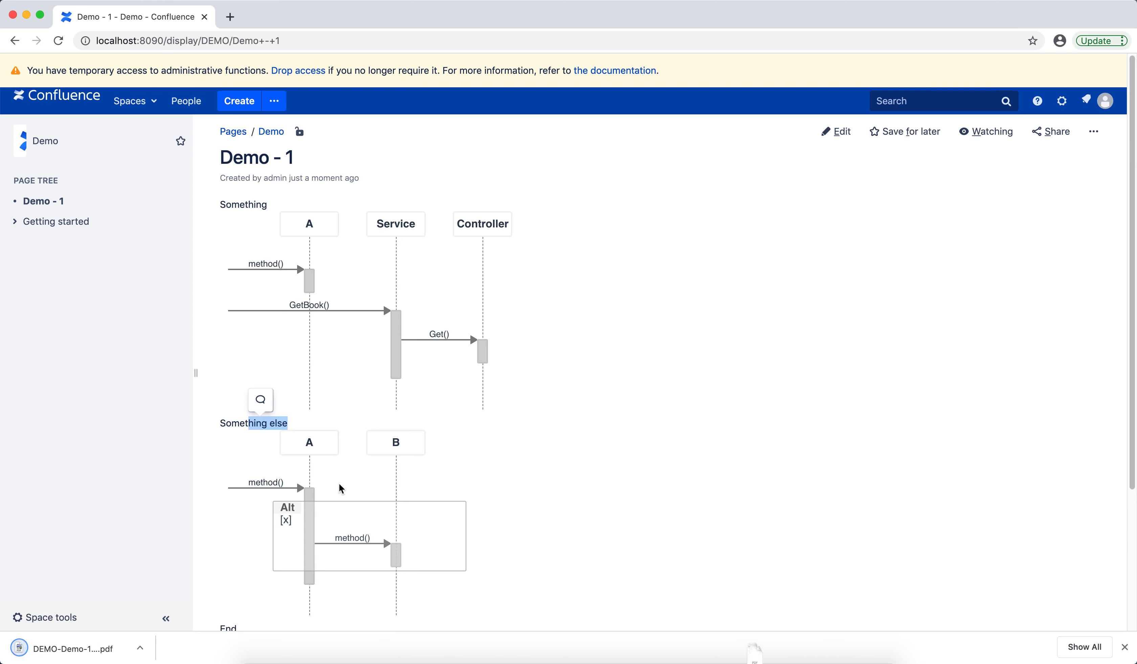
pyautogui.click(114, 641)
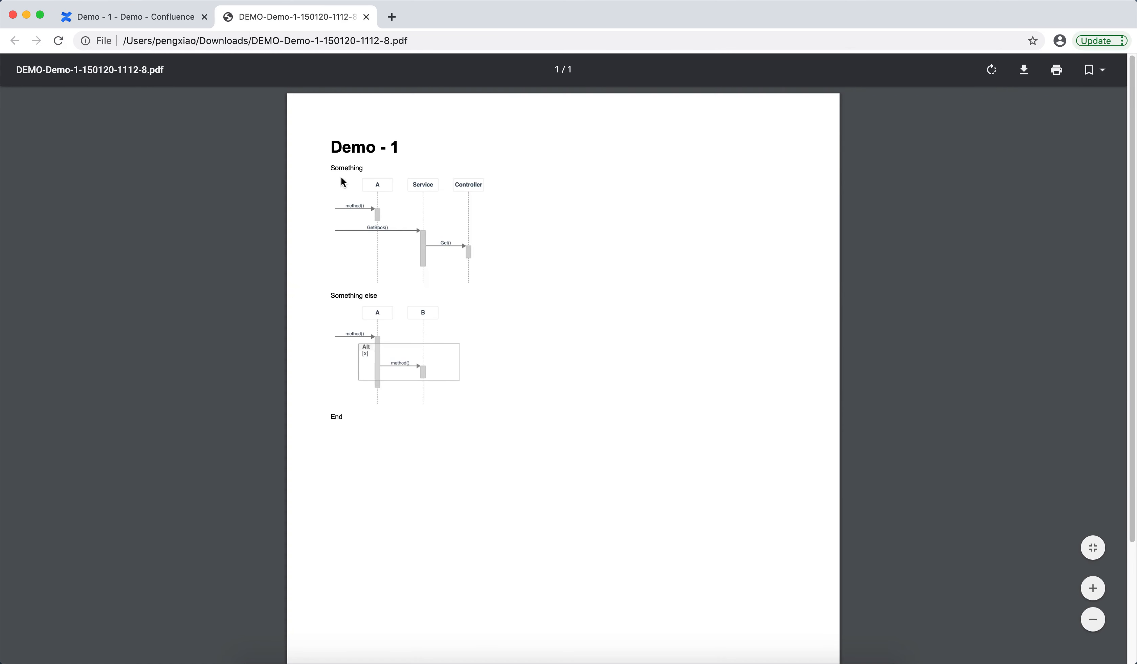
# Check the three text lines around the diagrams in the exported PDF and return to the Confluence page
pyautogui.moveTo(341, 169); pyautogui.dragTo(369, 172)
pyautogui.moveTo(352, 297); pyautogui.dragTo(384, 297)
pyautogui.moveTo(329, 417); pyautogui.dragTo(361, 422)
pyautogui.click(161, 17)
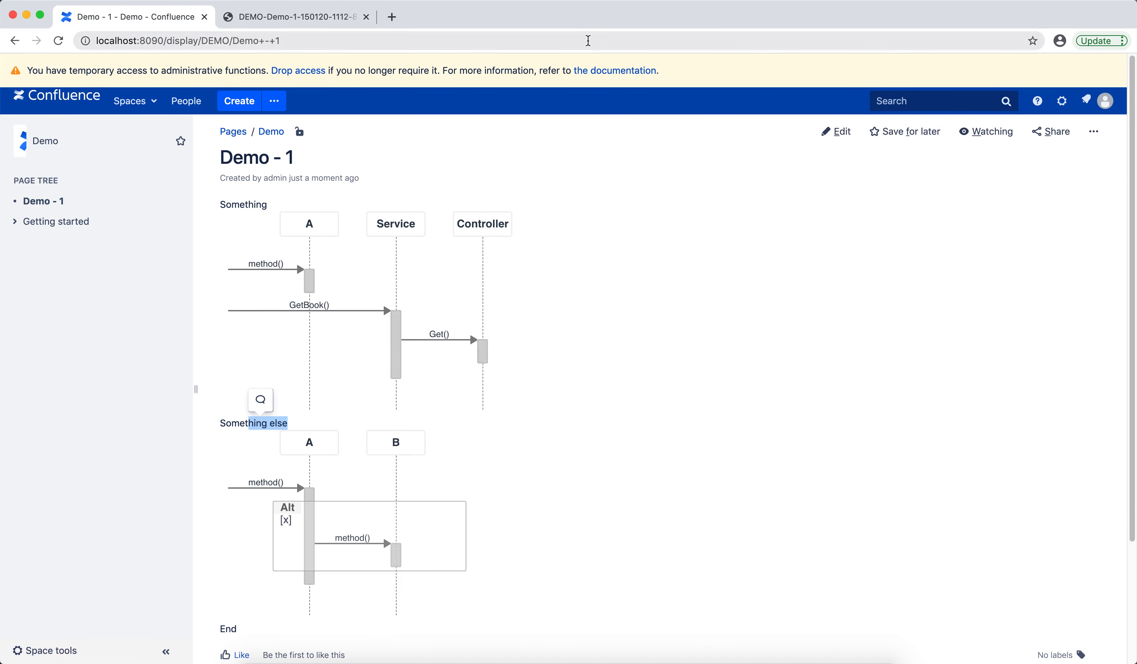